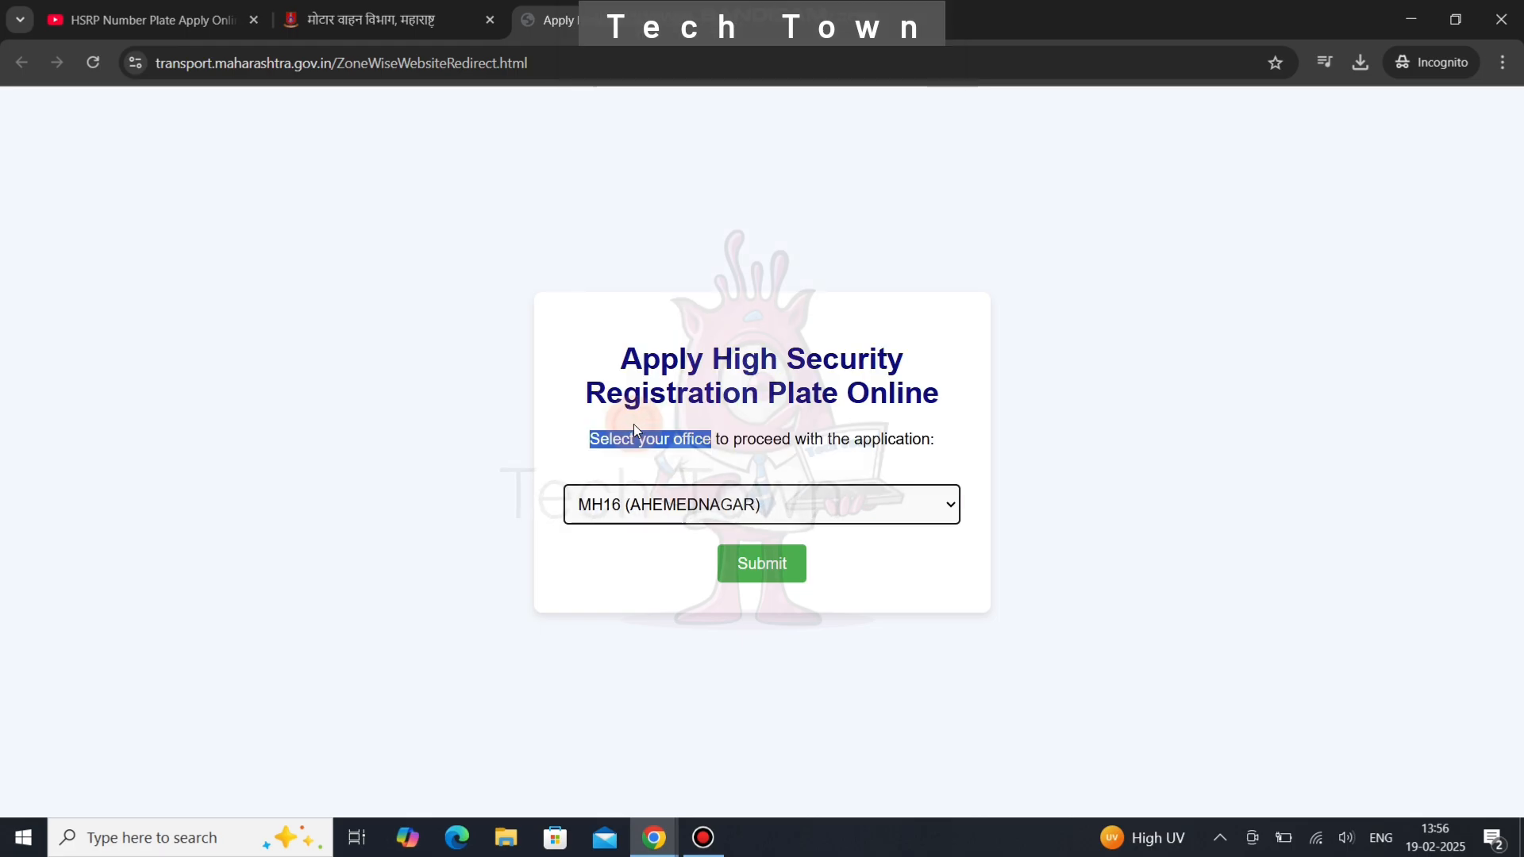
# - Open a new Maharashtra HSRP order form from the portal and expand the Fitment Location options
pyautogui.click(743, 557)
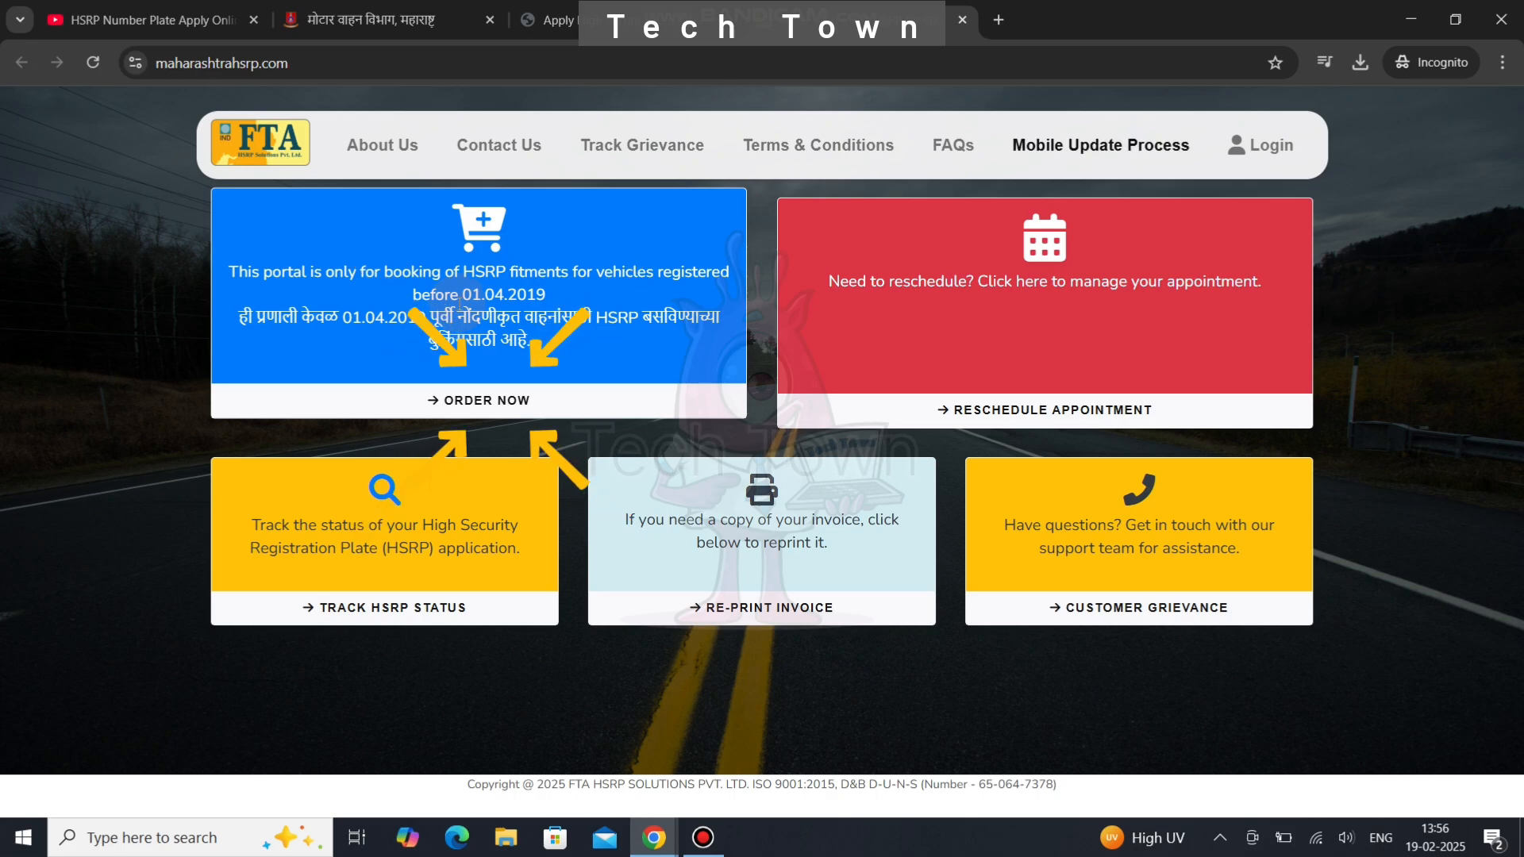
pyautogui.click(476, 413)
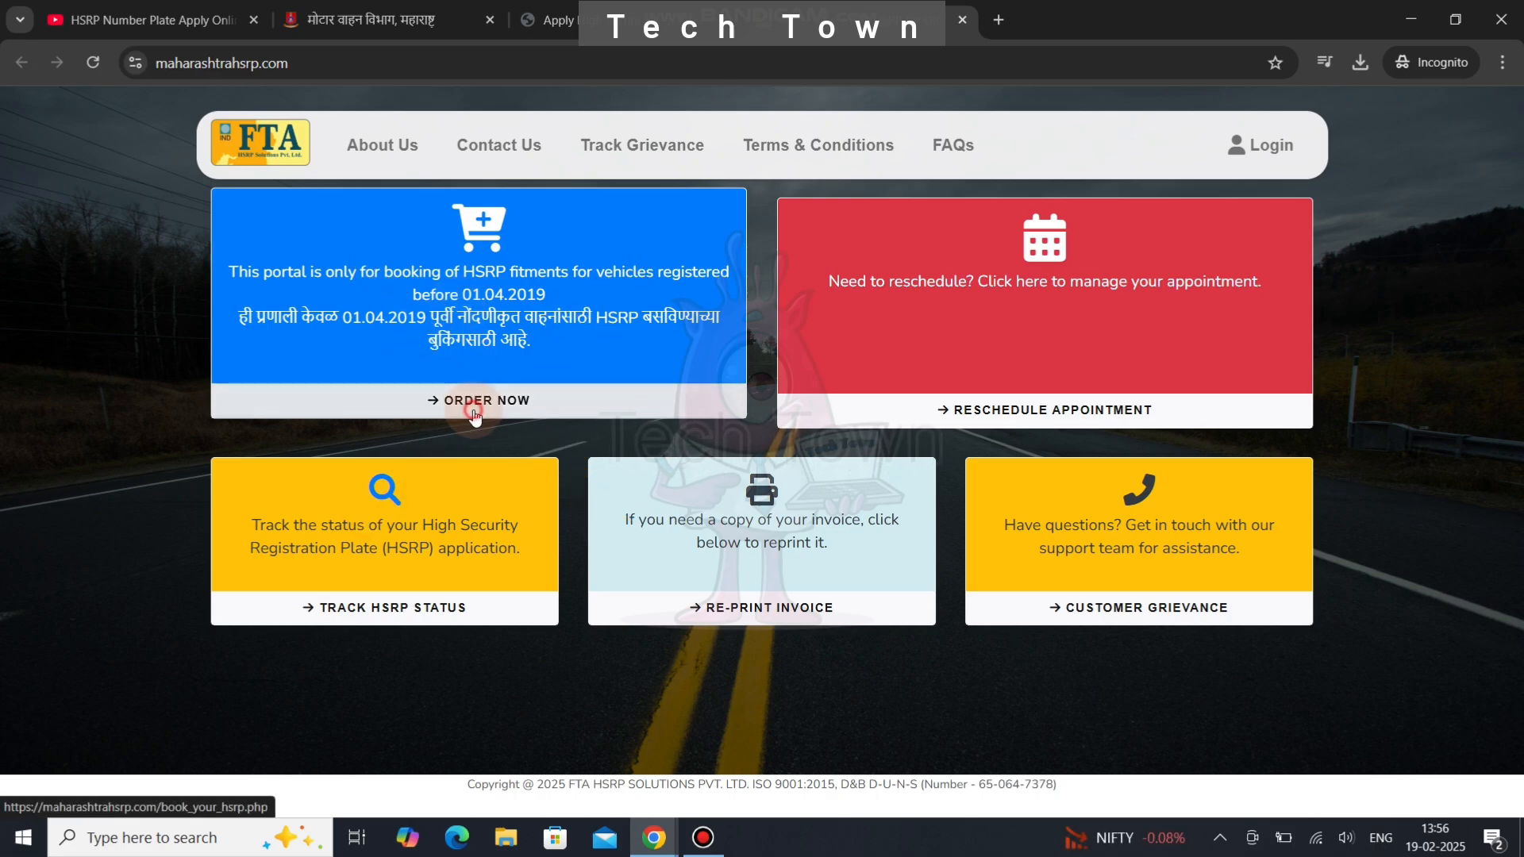
pyautogui.click(850, 248)
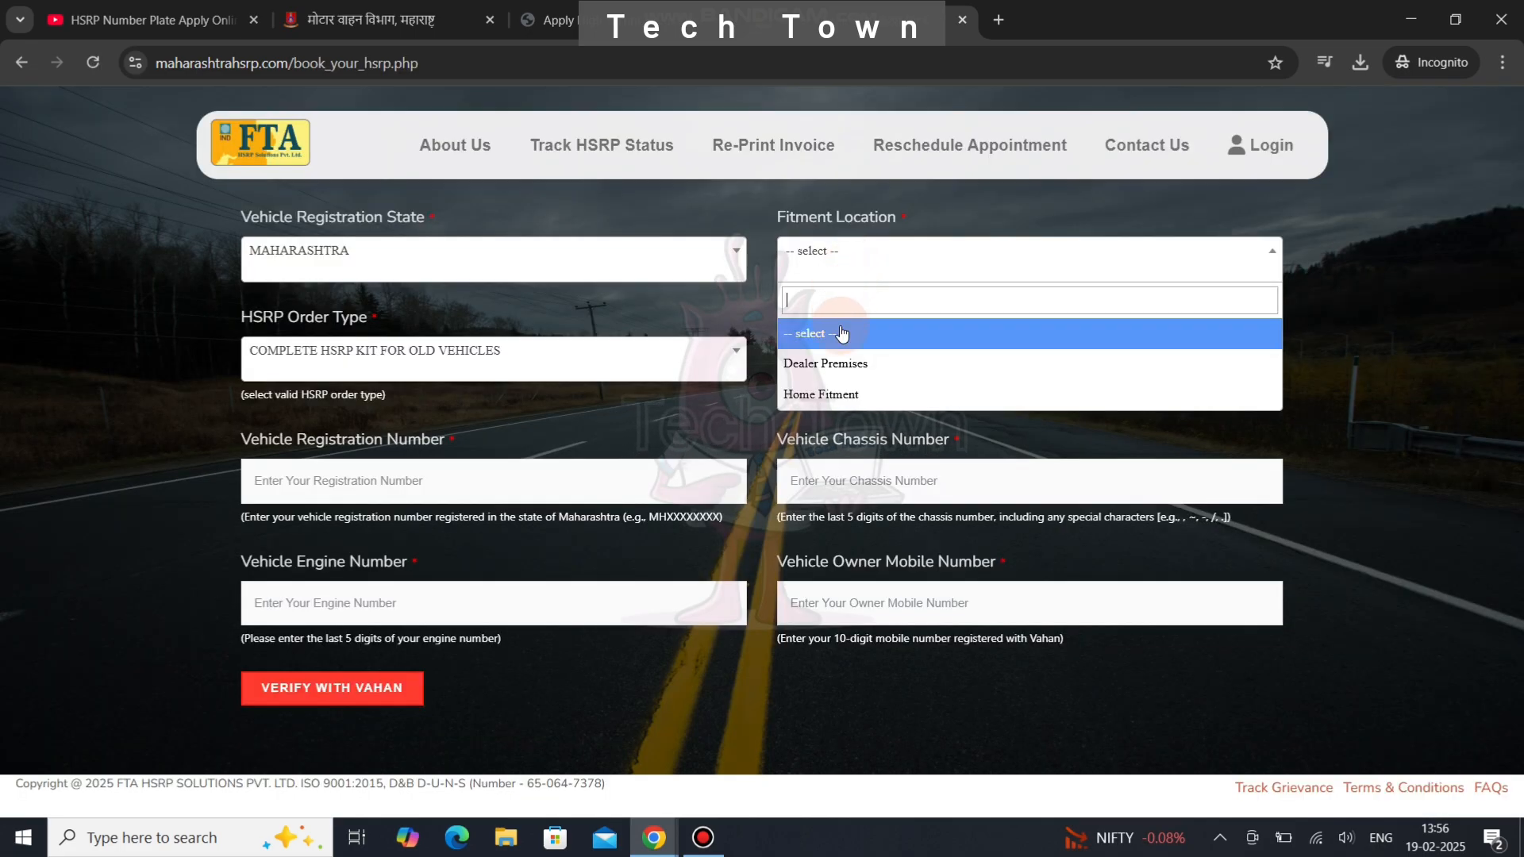
# - Try Home Fitment with pincode 414003, which is unavailable, and acknowledge the alert
pyautogui.click(878, 394)
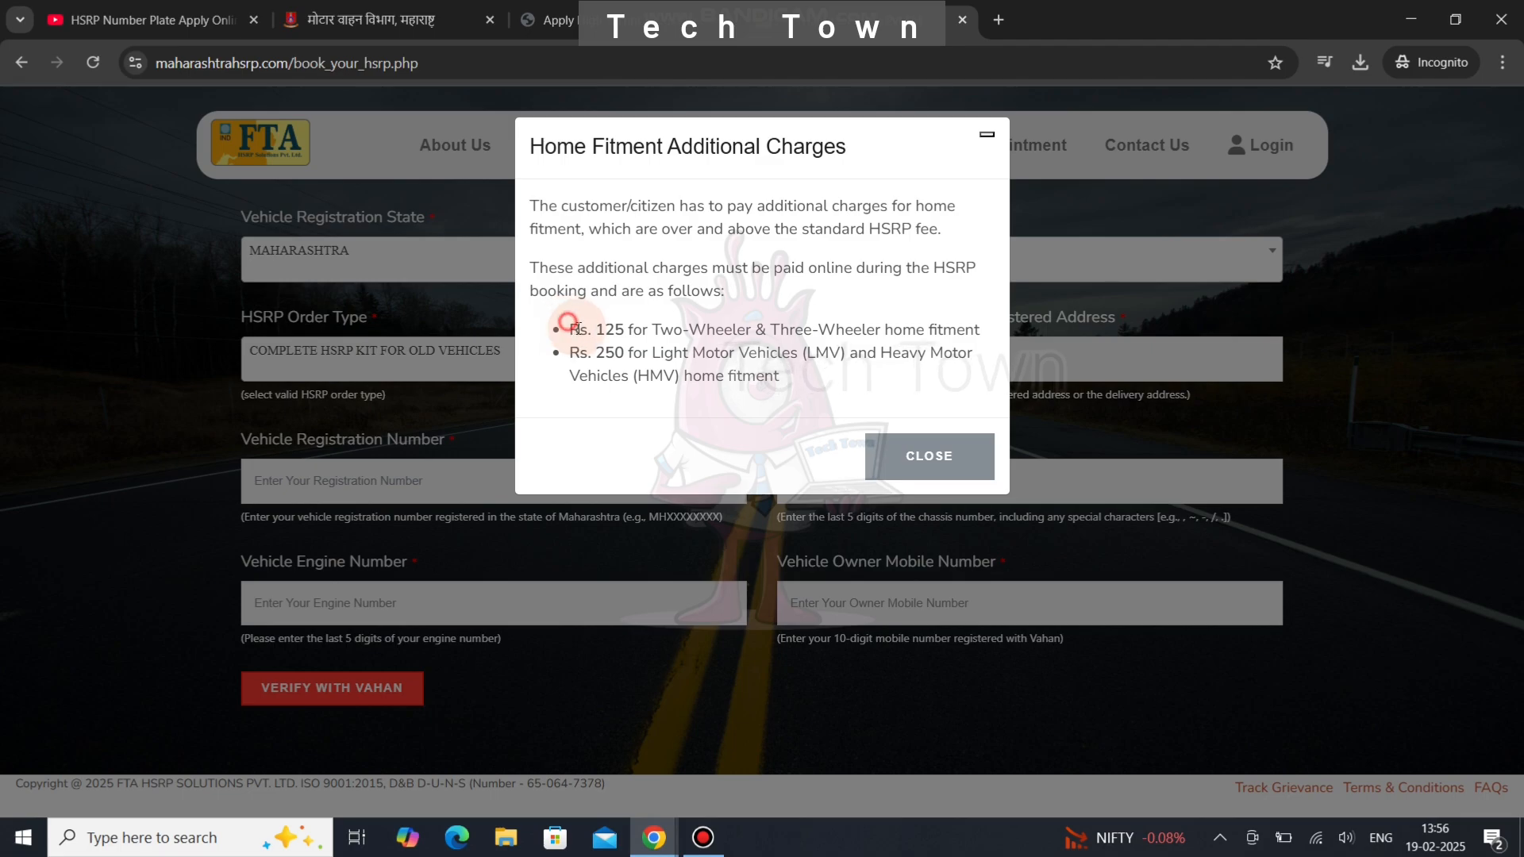
pyautogui.moveTo(569, 327); pyautogui.dragTo(771, 372)
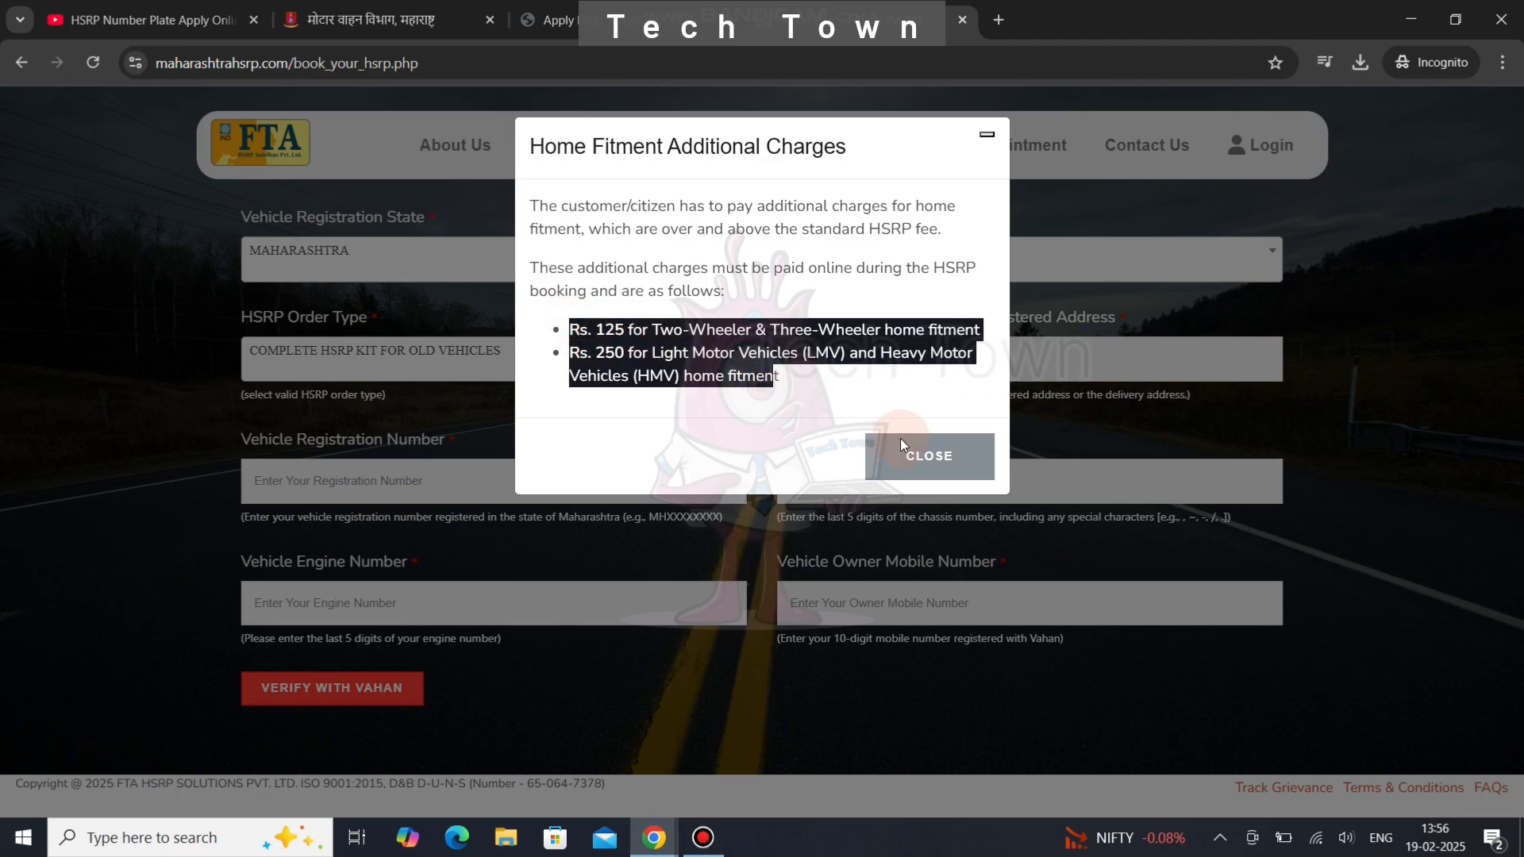
pyautogui.click(921, 456)
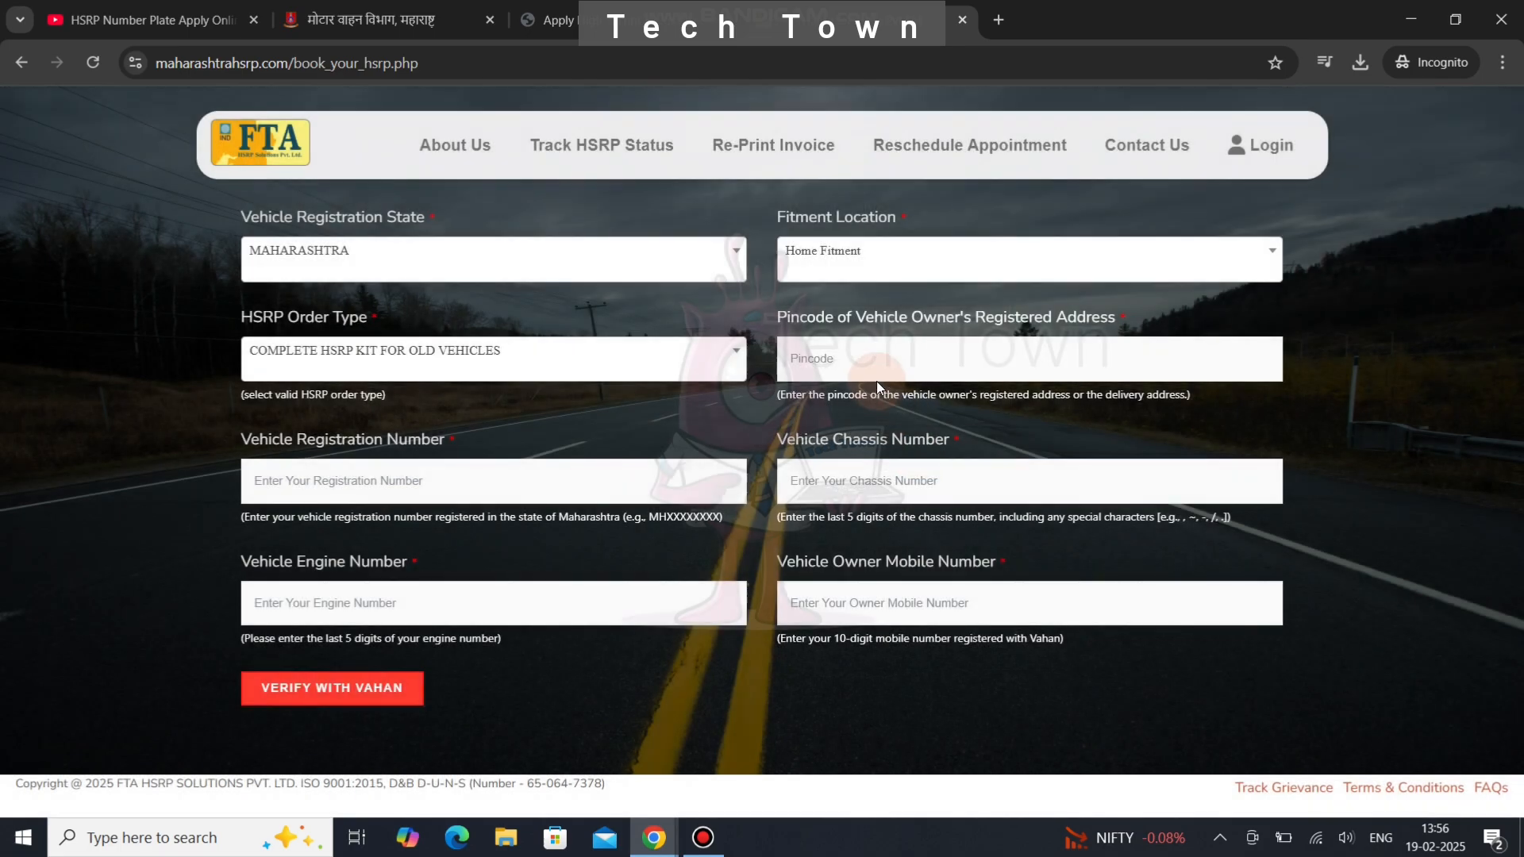
pyautogui.click(868, 364)
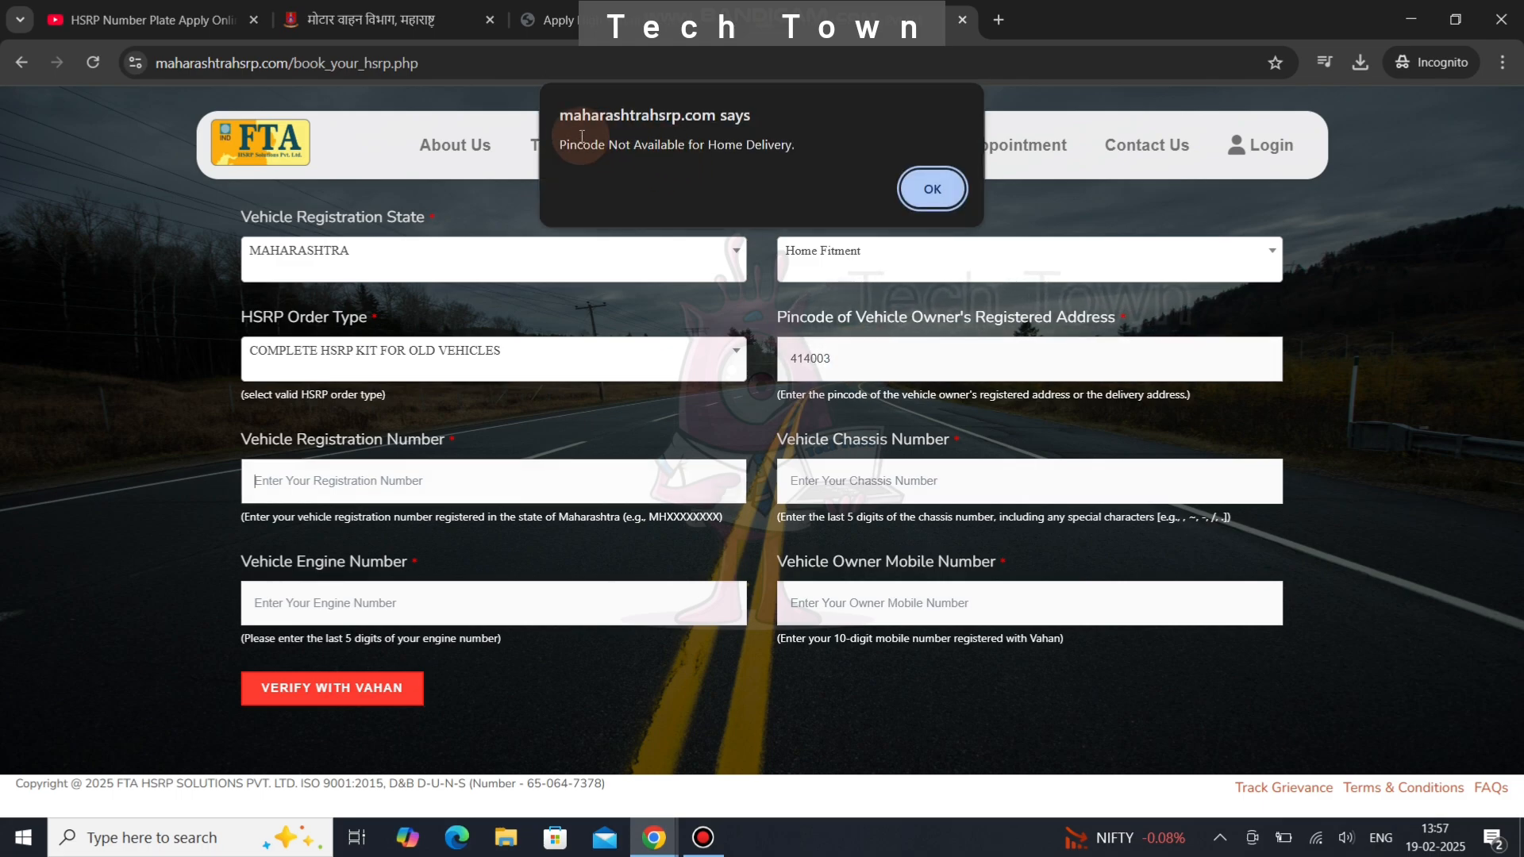
pyautogui.moveTo(564, 143); pyautogui.dragTo(798, 140)
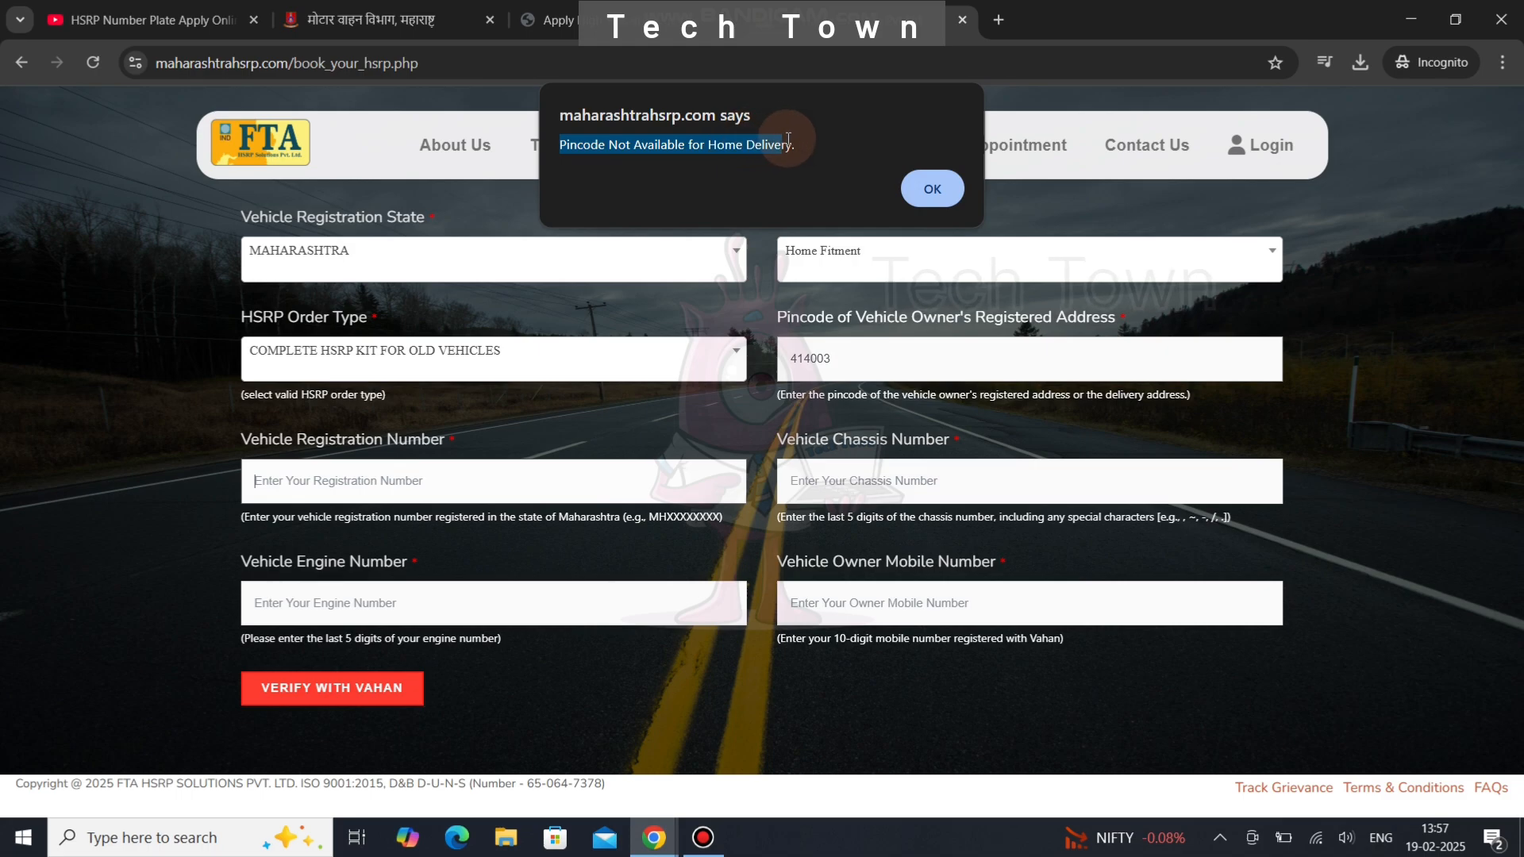
pyautogui.click(926, 188)
pyautogui.click(870, 250)
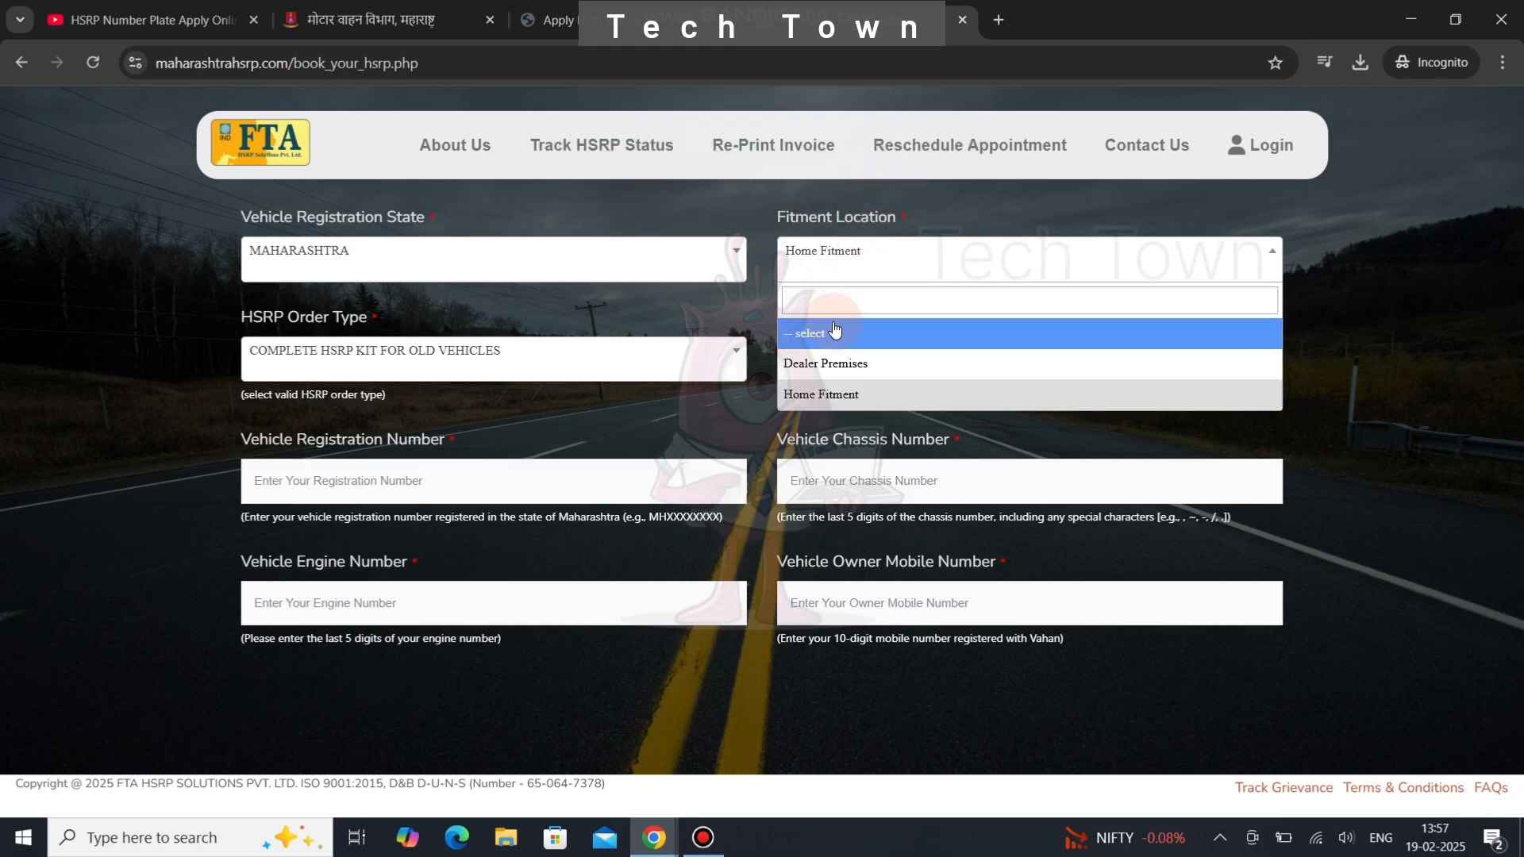
# - Choose Dealer Premises, pincode 414003, and COMPLETE HSRP KIT FOR OLD VEHICLES, then verify with Vahan
pyautogui.click(841, 364)
pyautogui.click(841, 364)
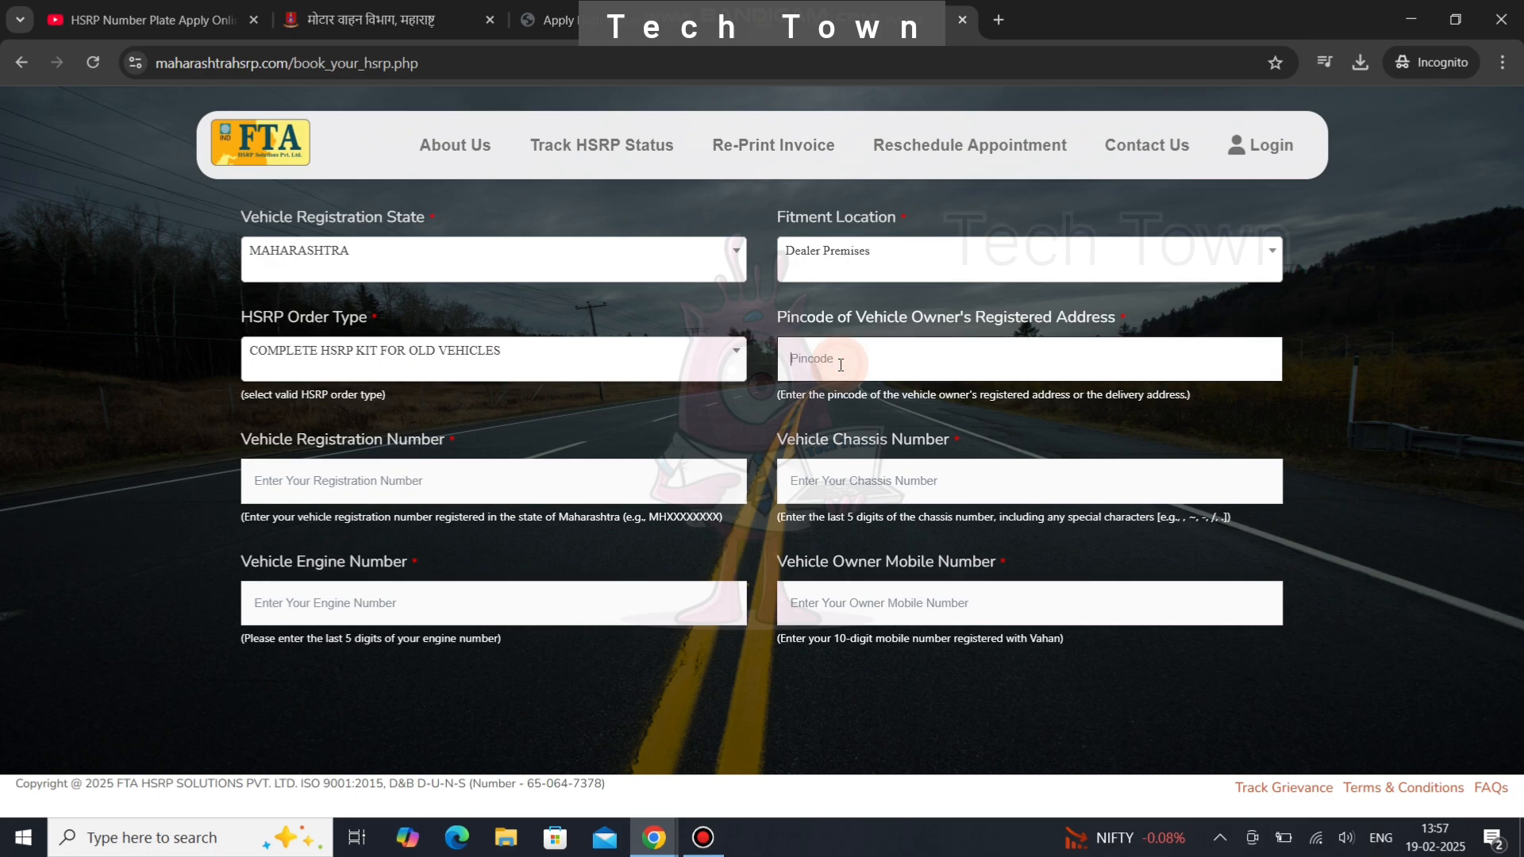
pyautogui.write('414003')
pyautogui.click(654, 366)
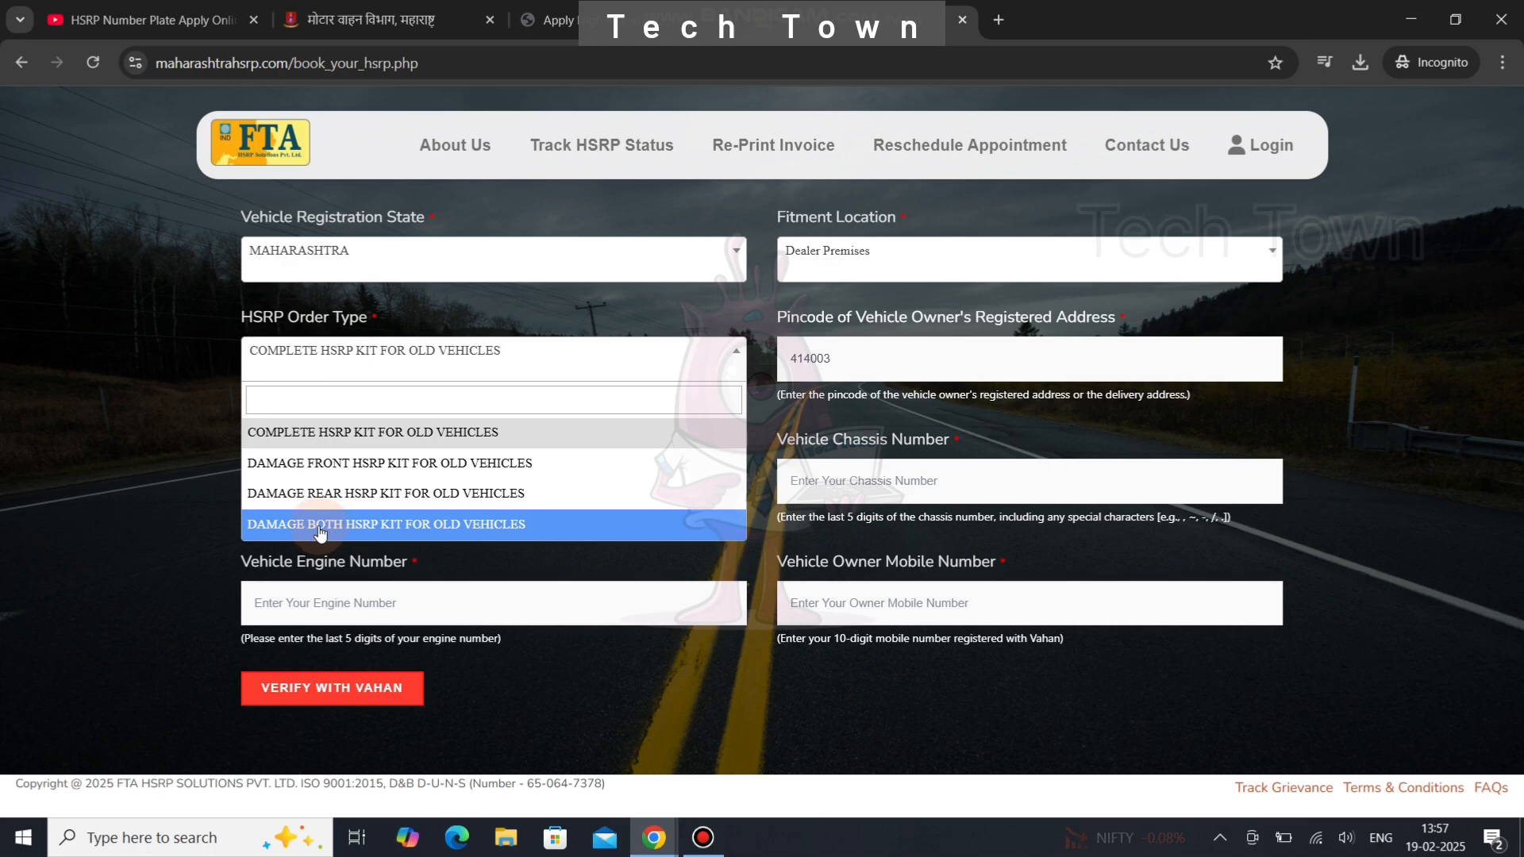
pyautogui.click(329, 437)
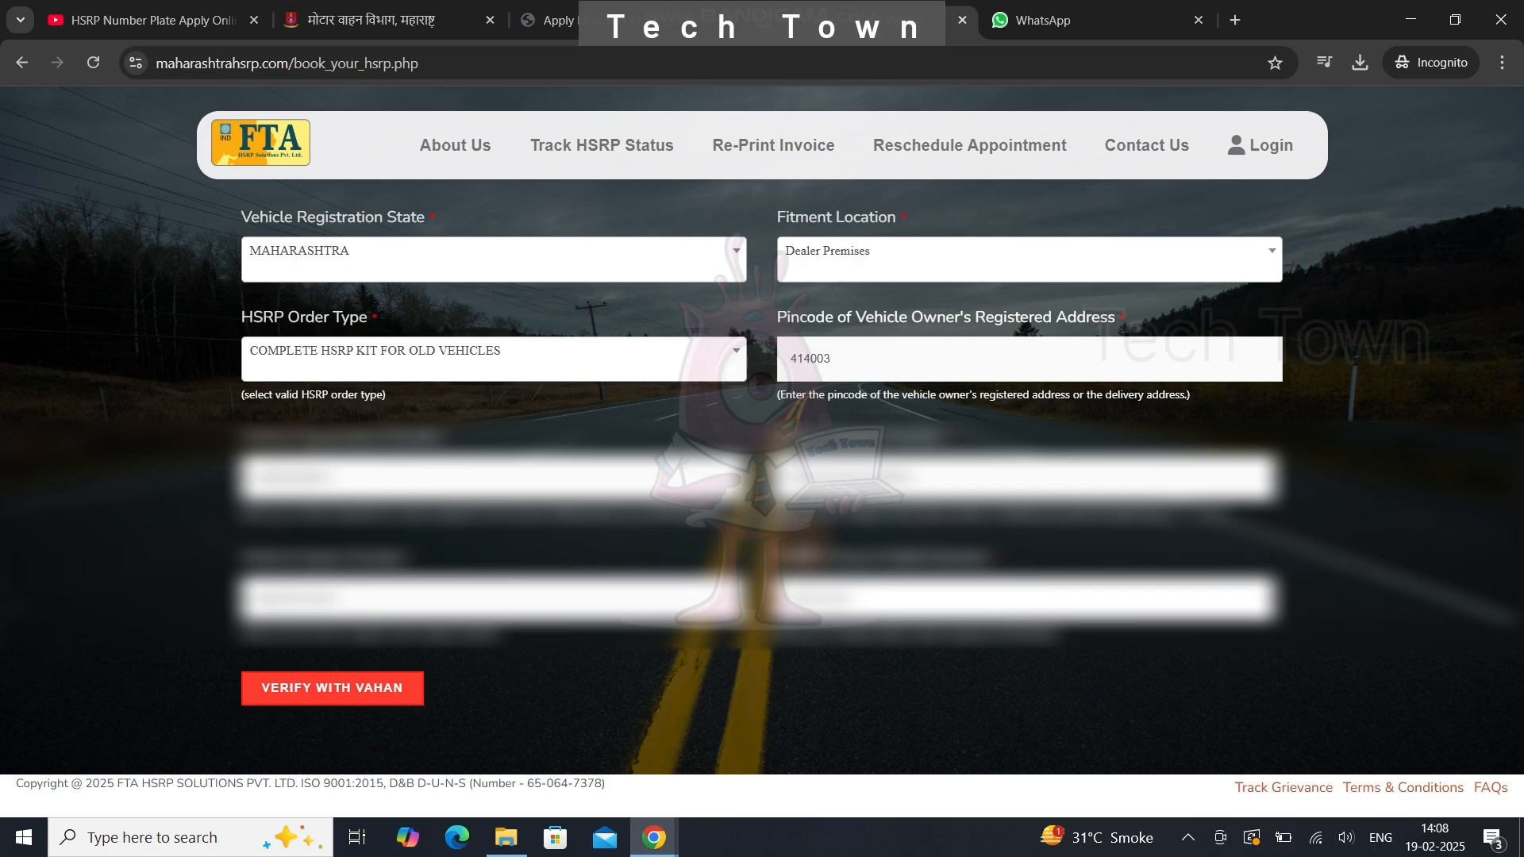
pyautogui.click(308, 686)
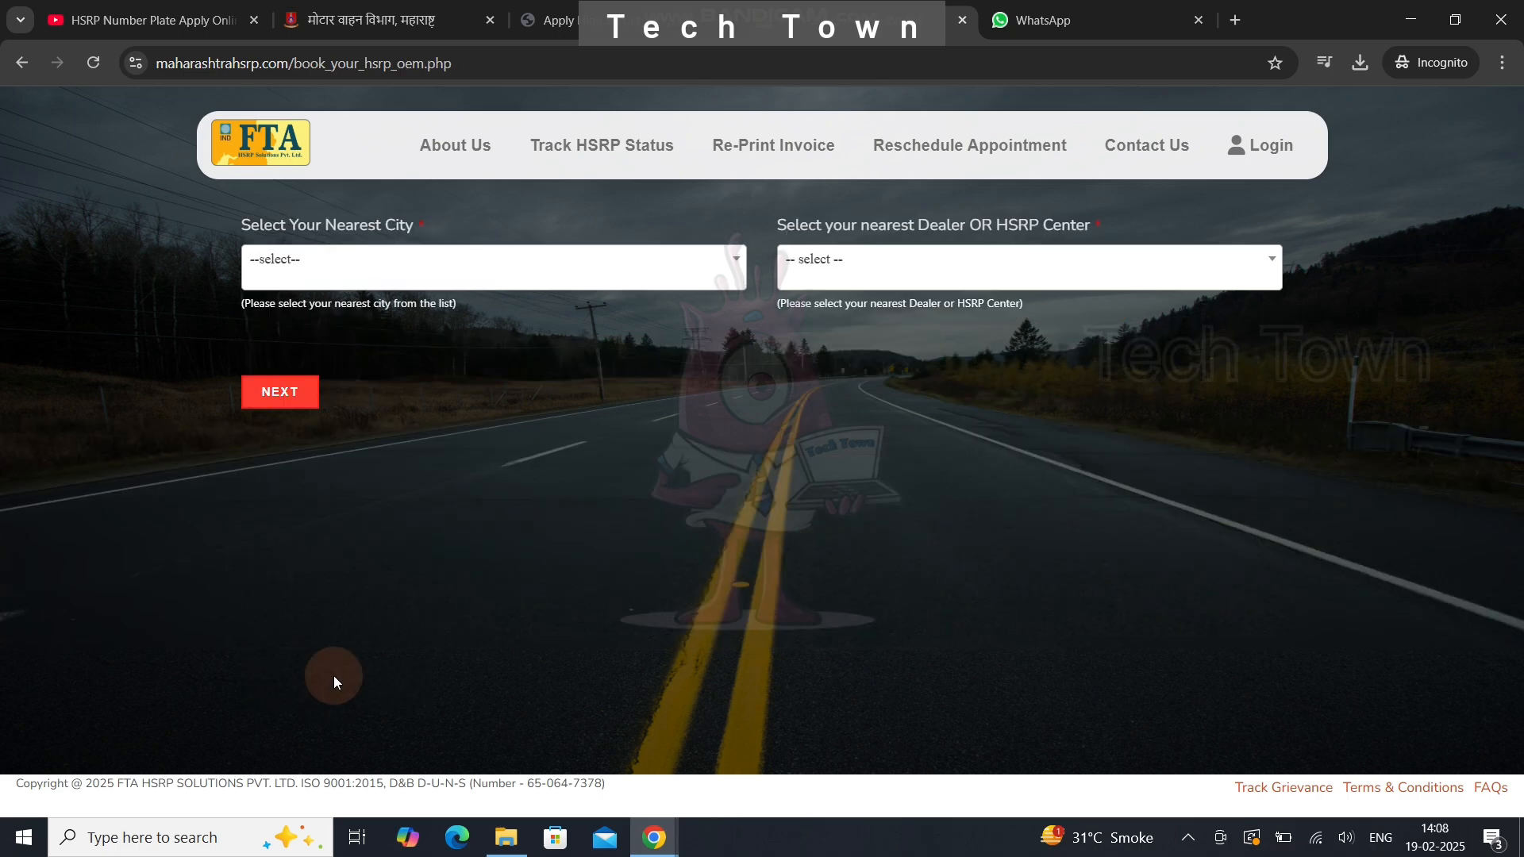
# - Choose AHMEDNAGAR as nearest city and HSRP FITMENT CENTER [AHMEDNAGAR] as the dealer
pyautogui.click(365, 268)
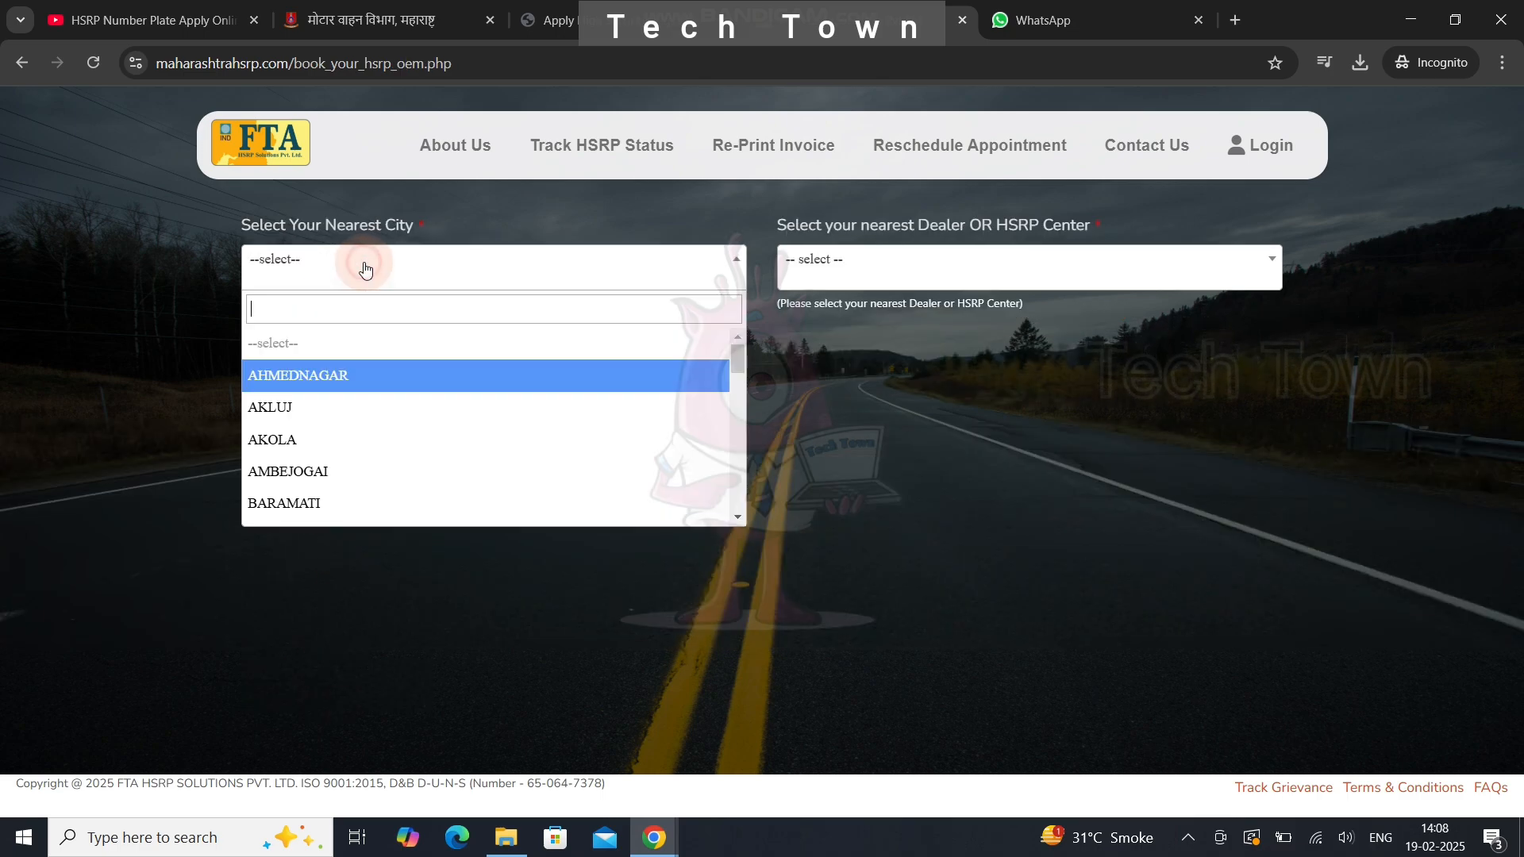
pyautogui.click(335, 377)
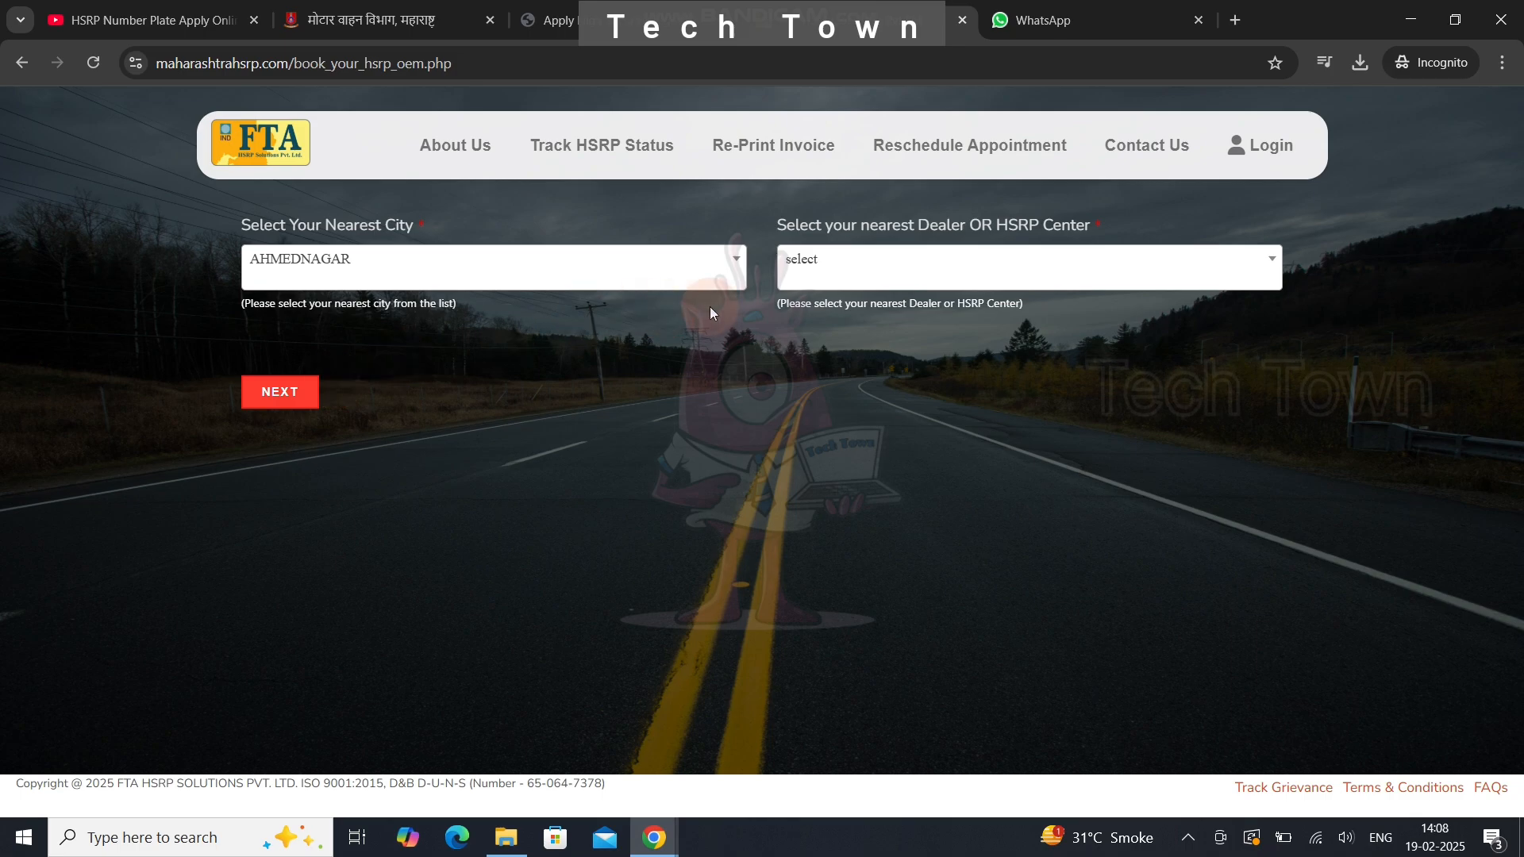
pyautogui.click(875, 272)
pyautogui.click(876, 271)
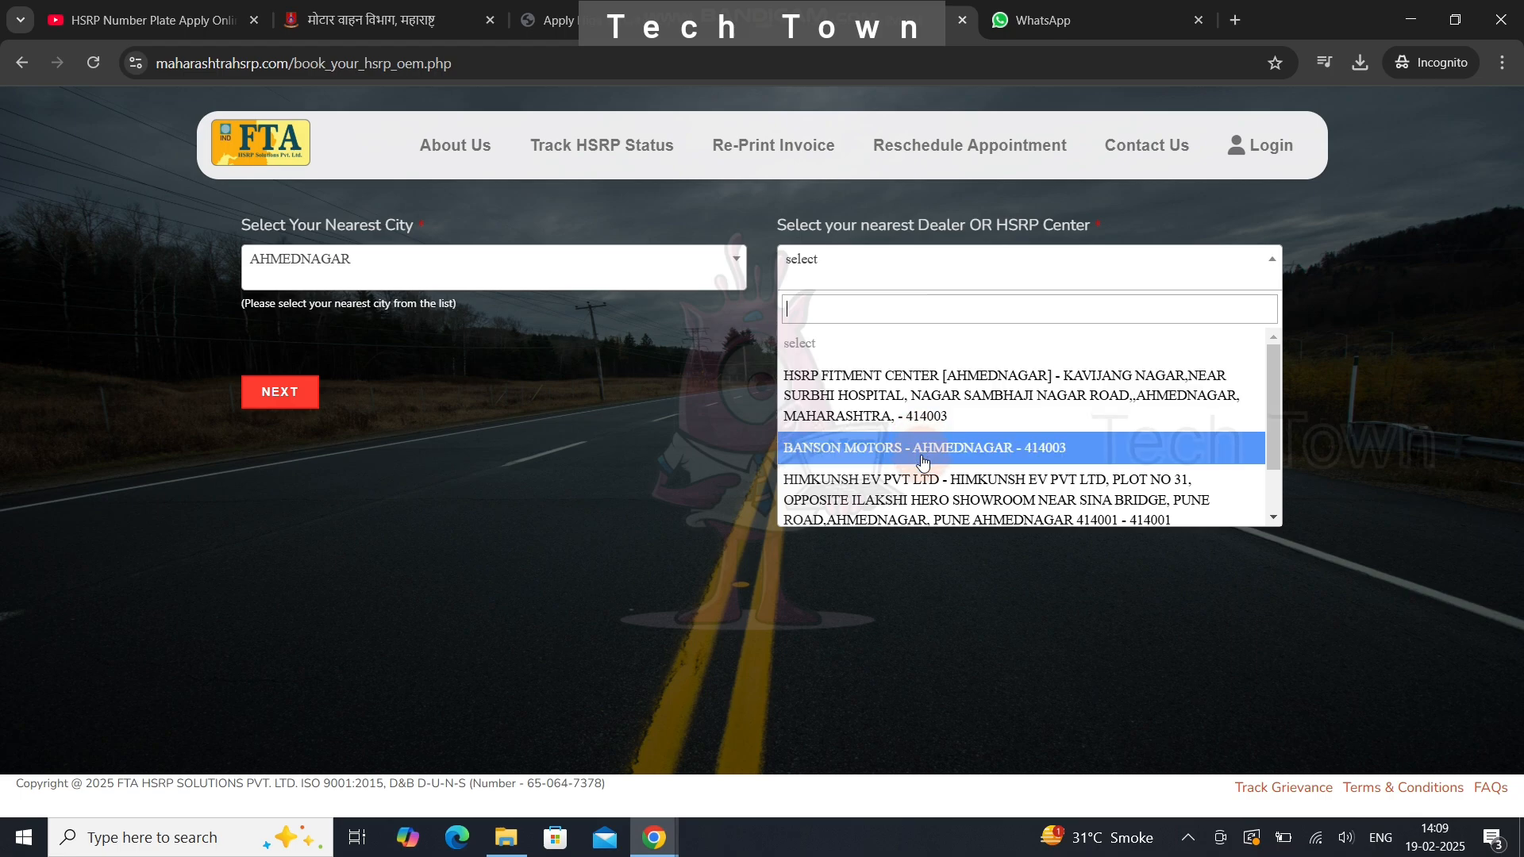
pyautogui.click(925, 409)
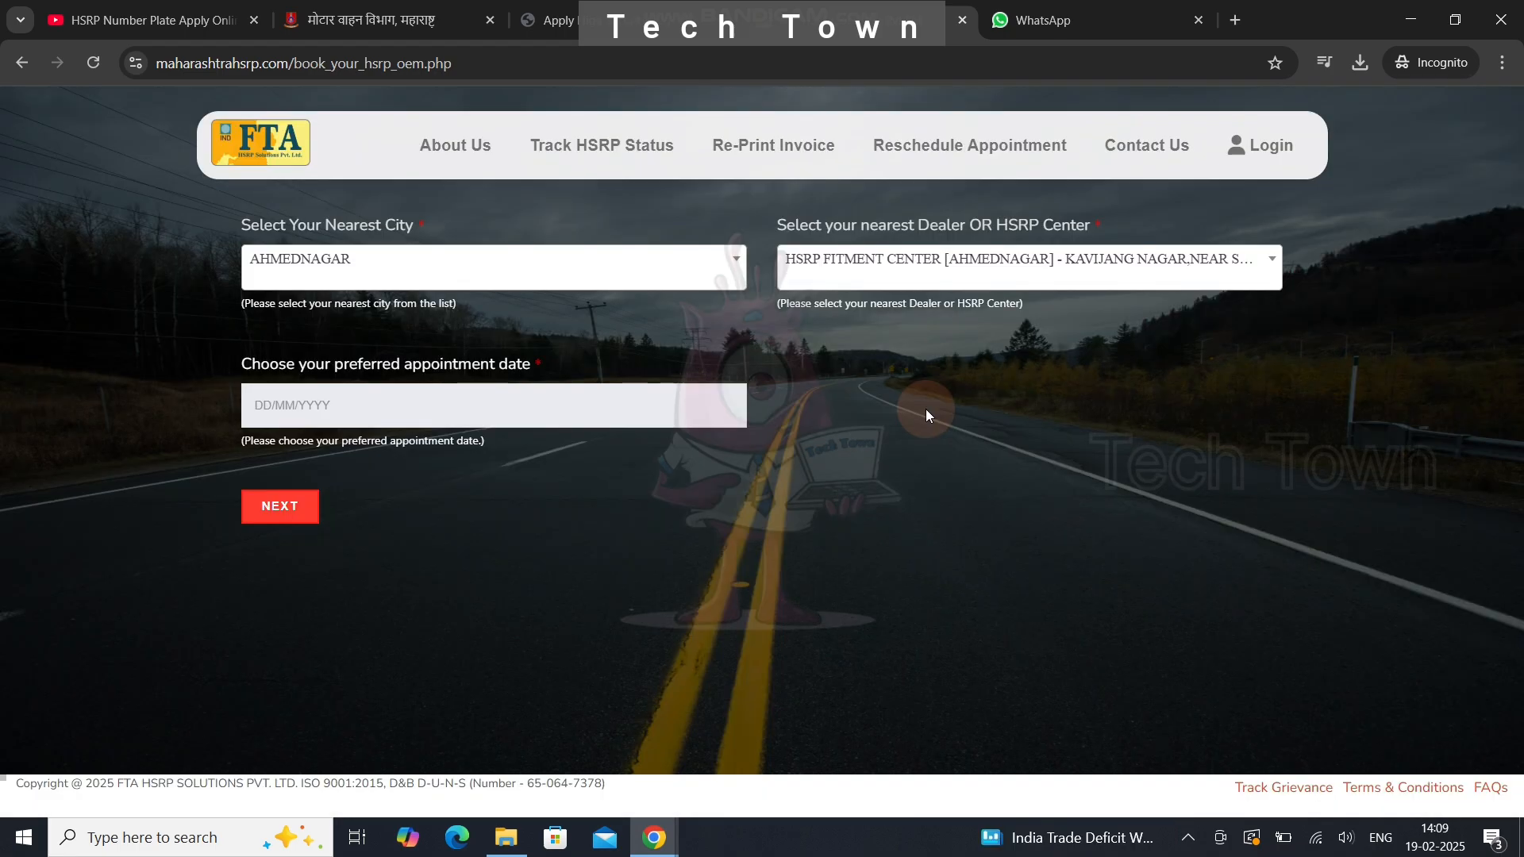
# - Book 25-02-2025 in the 10:30–11:30 AM slot and continue to vehicle details
pyautogui.click(432, 427)
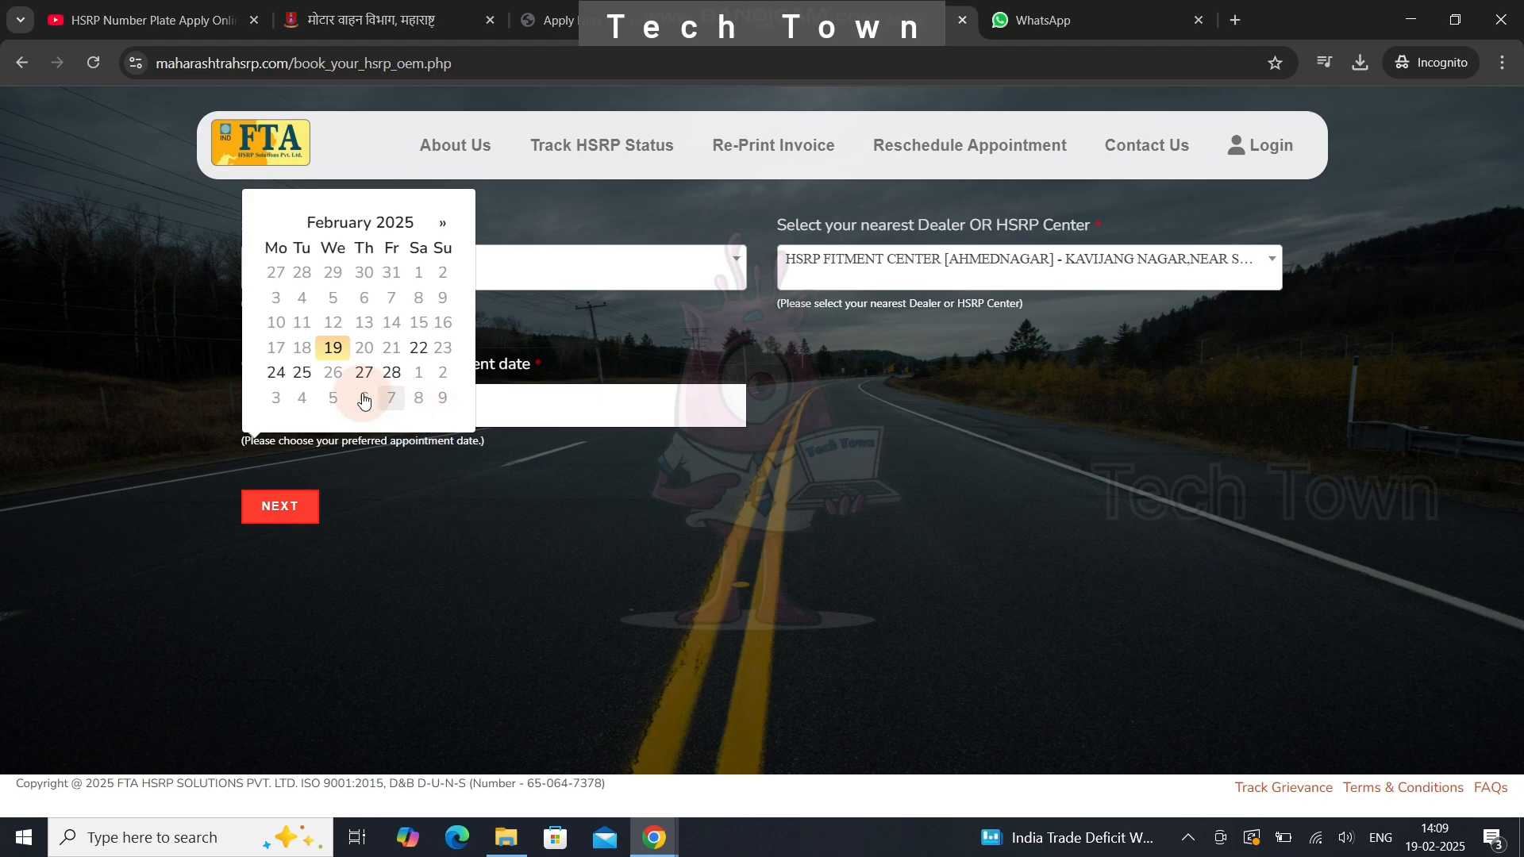
pyautogui.click(301, 373)
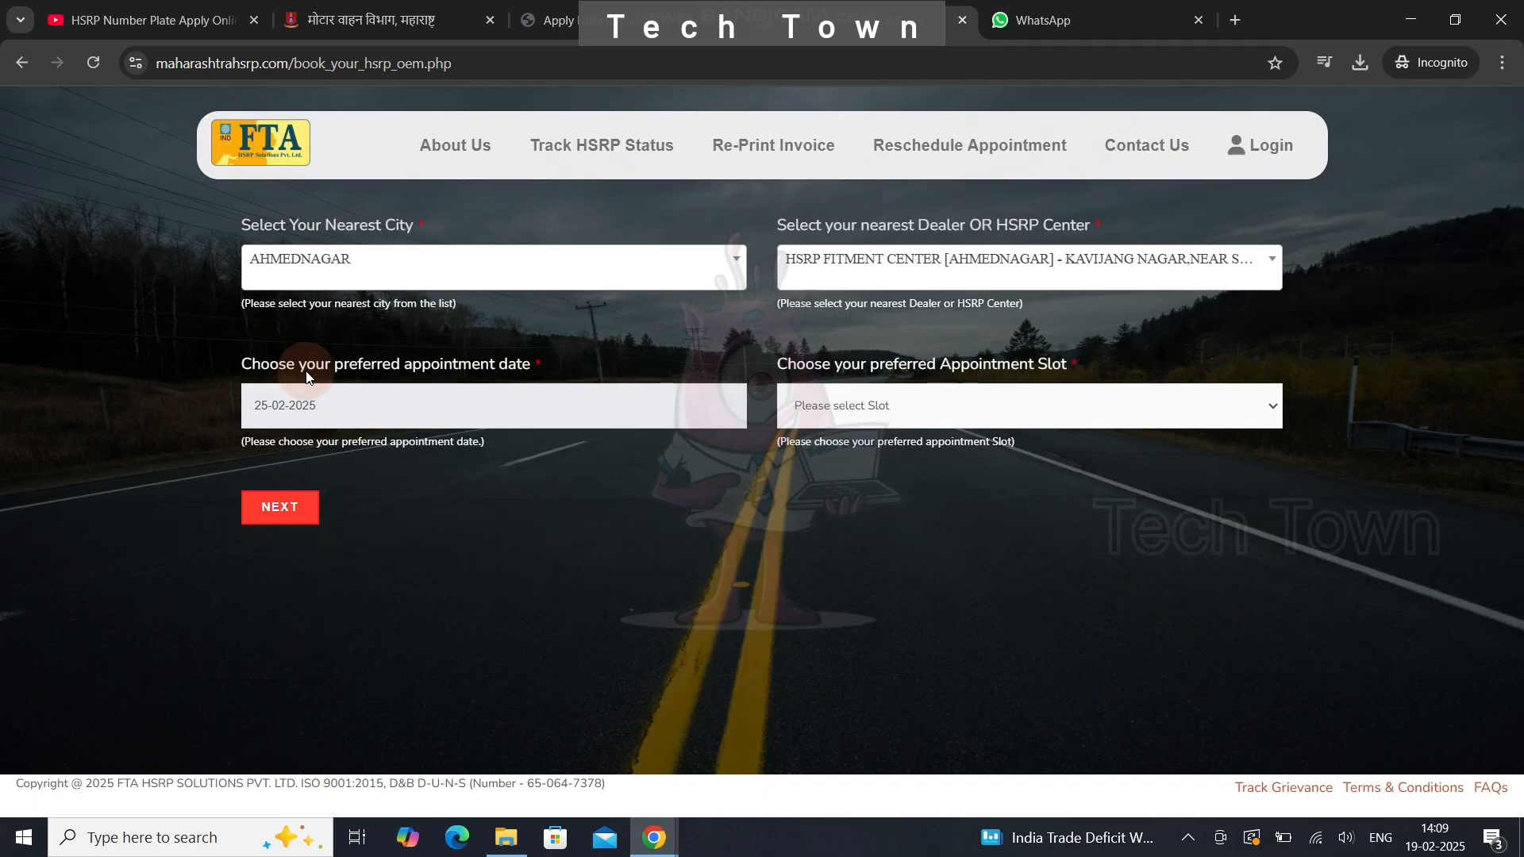
pyautogui.click(870, 405)
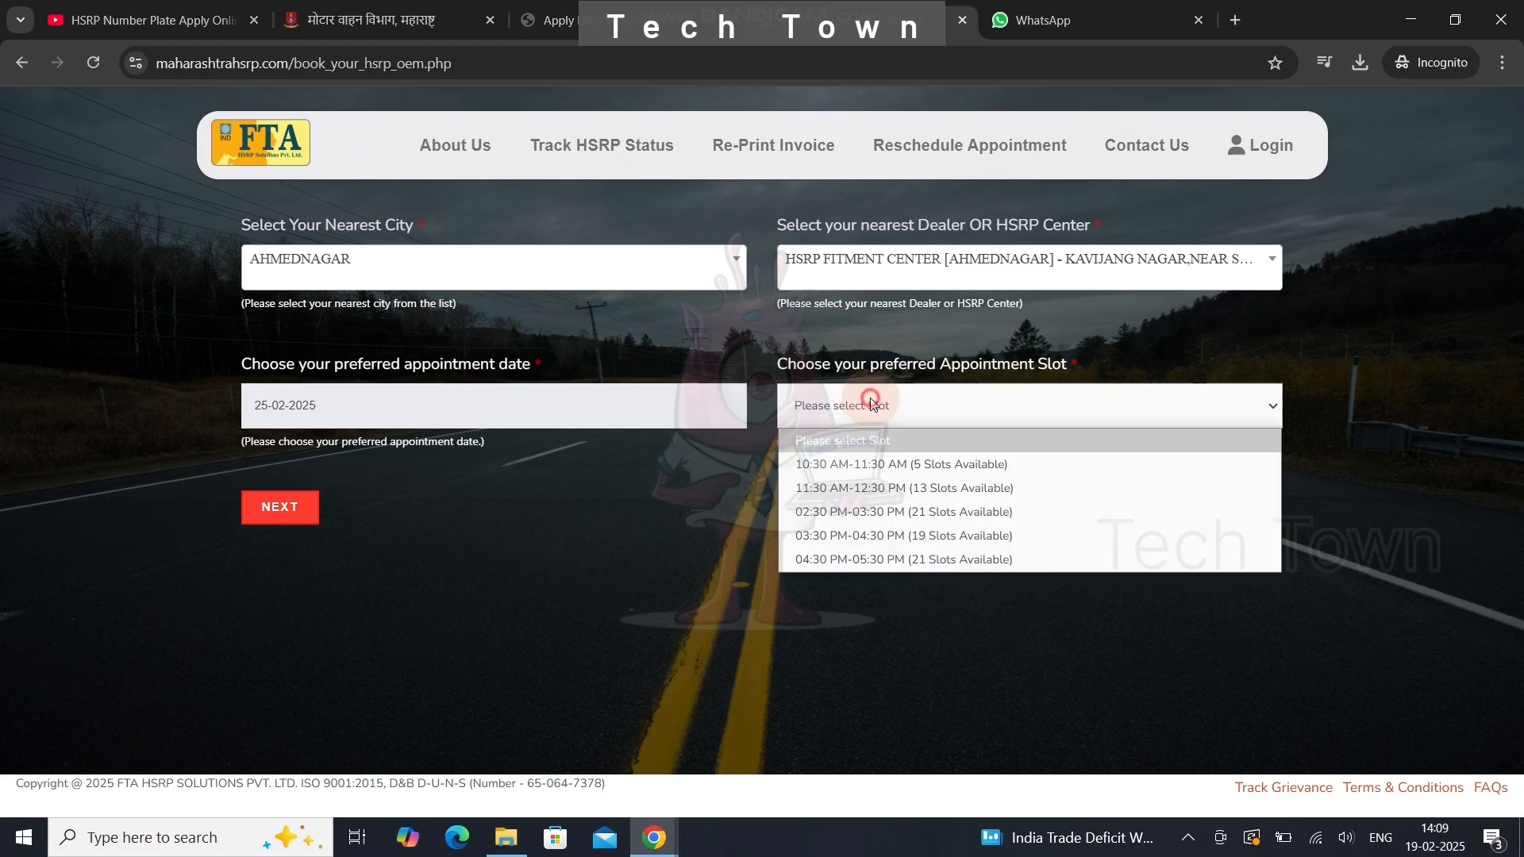
pyautogui.click(880, 466)
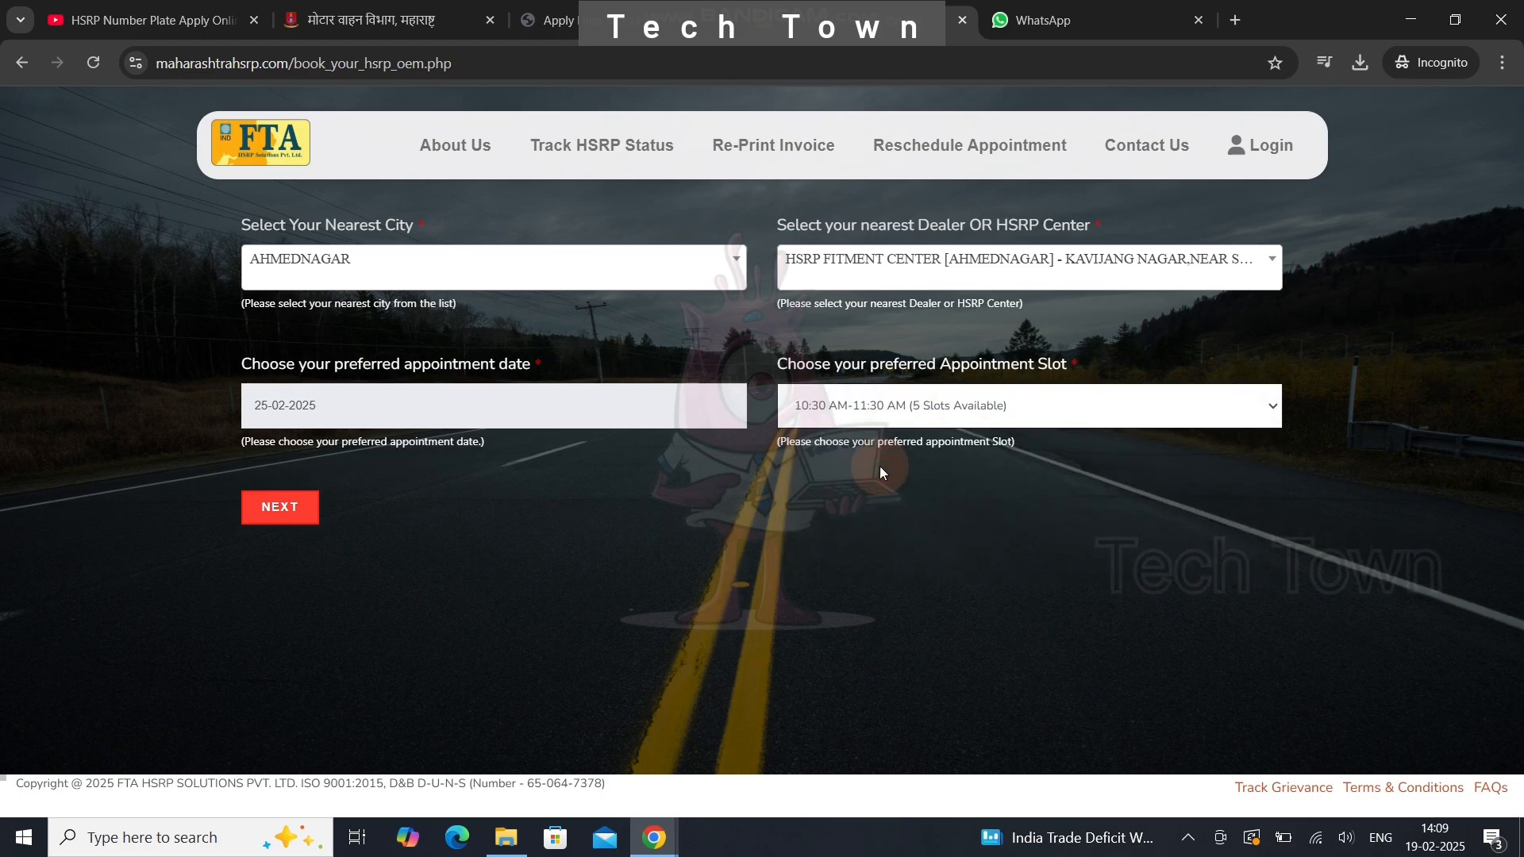
pyautogui.click(286, 517)
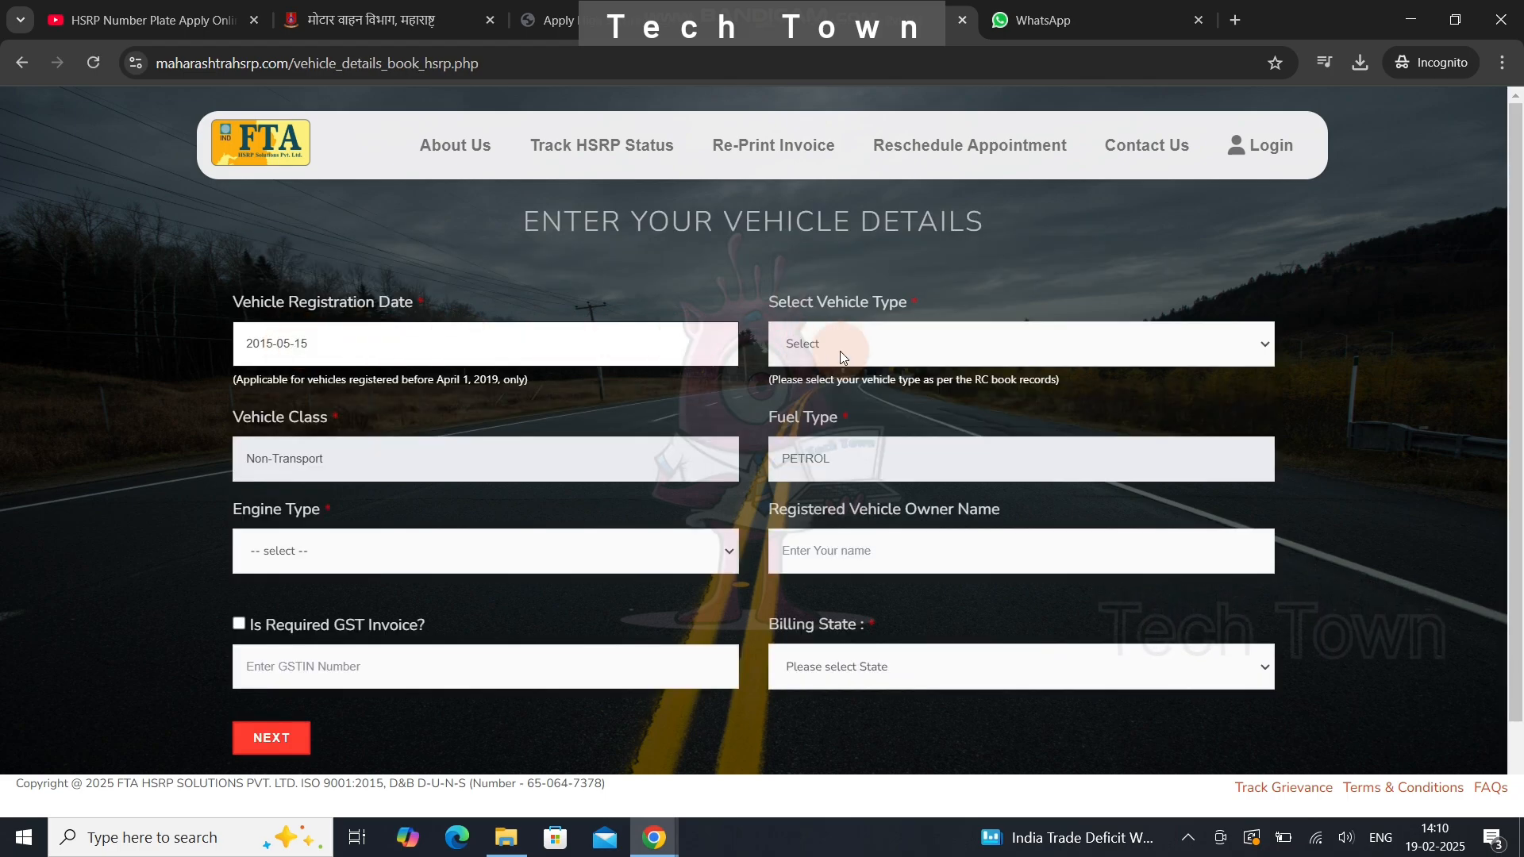
# - Set the vehicle type to Motorcycle and the engine type to NOT AVAILABLE
pyautogui.click(843, 355)
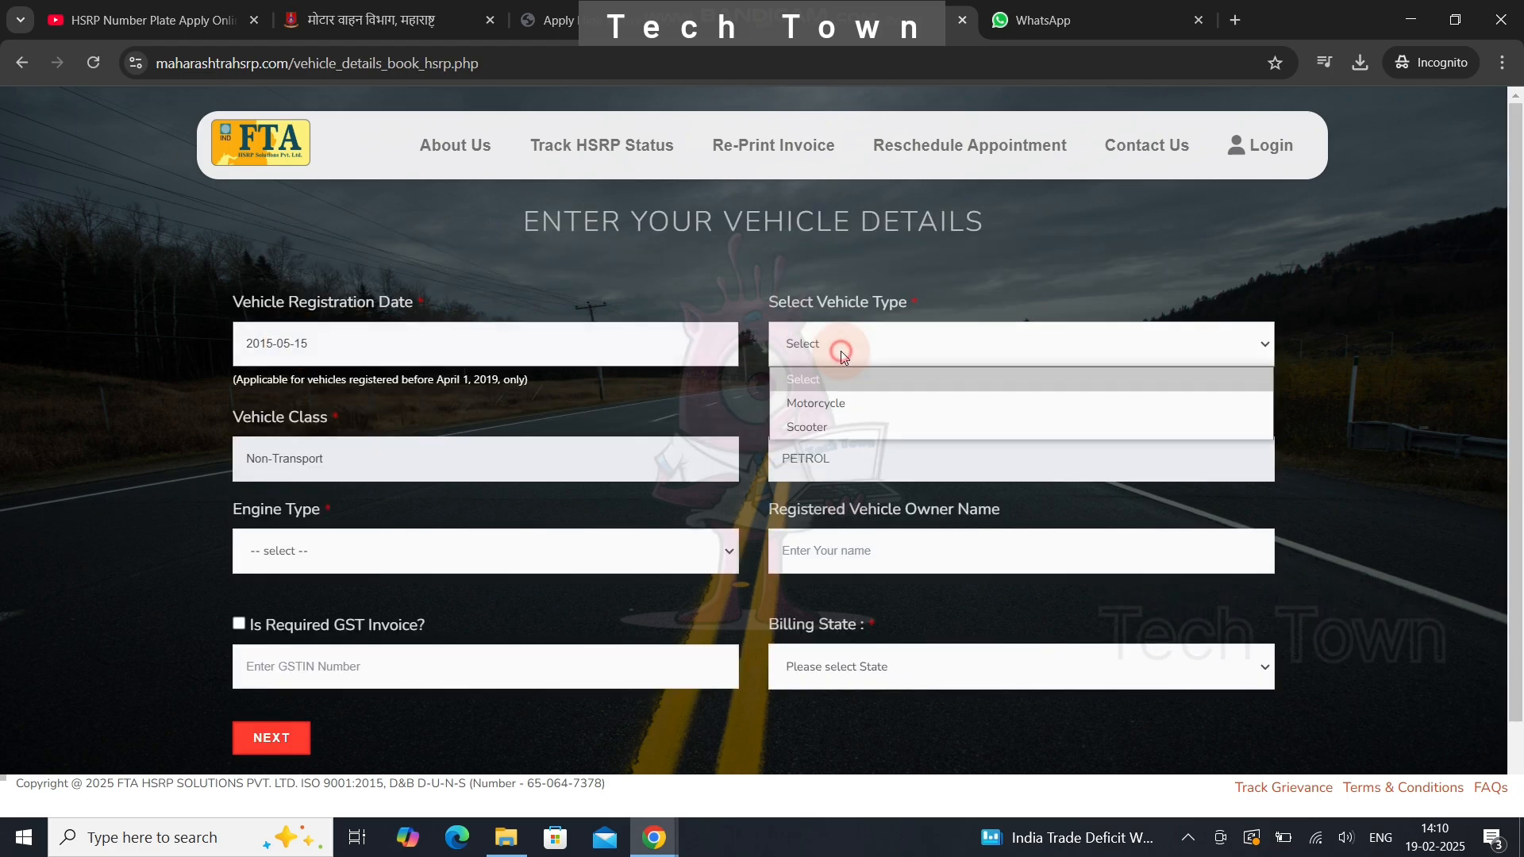
pyautogui.click(835, 402)
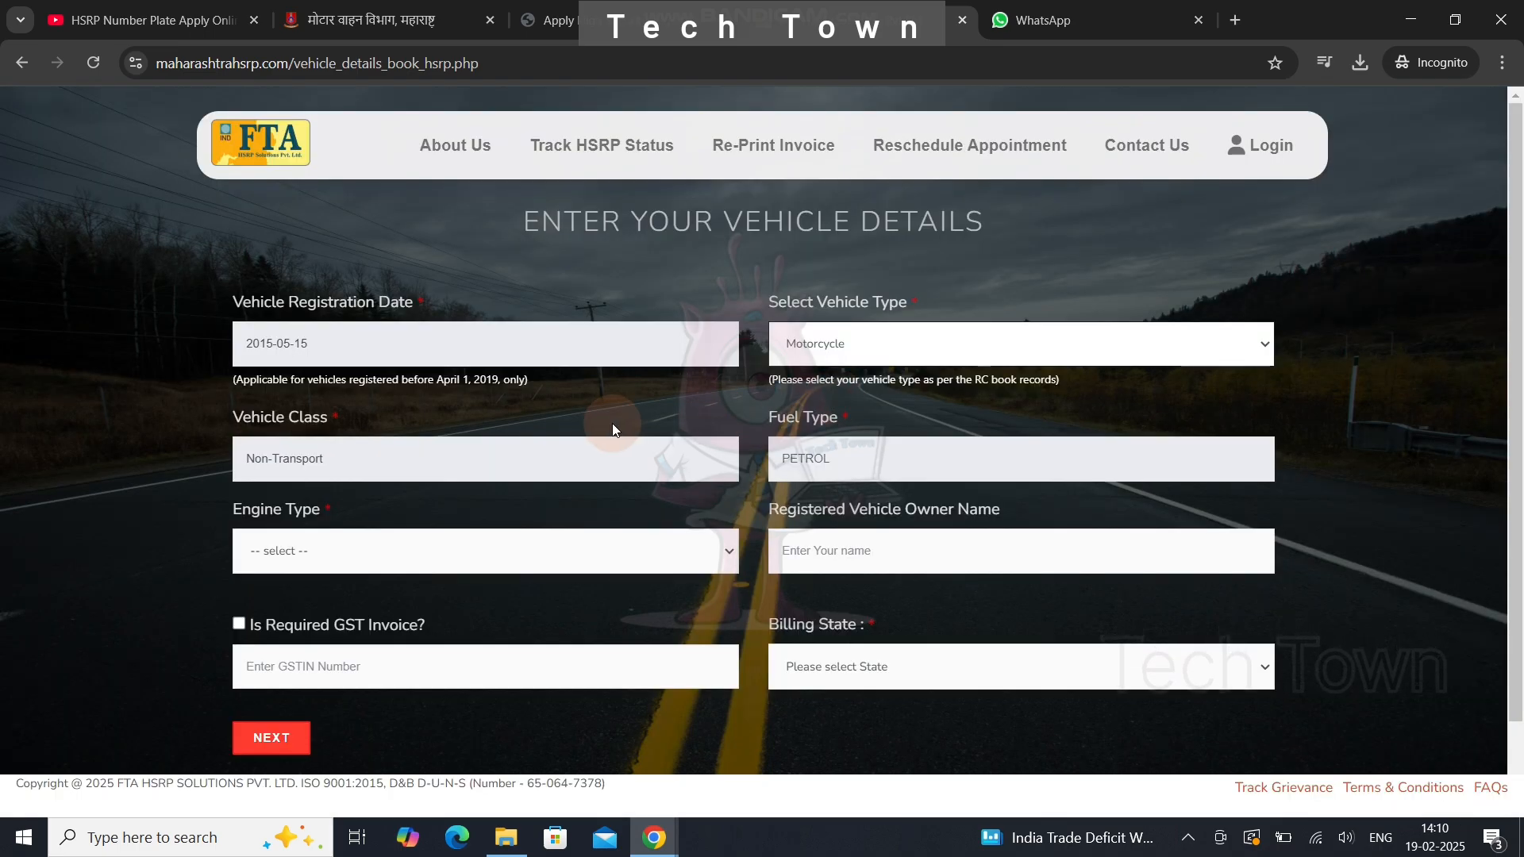
pyautogui.click(408, 474)
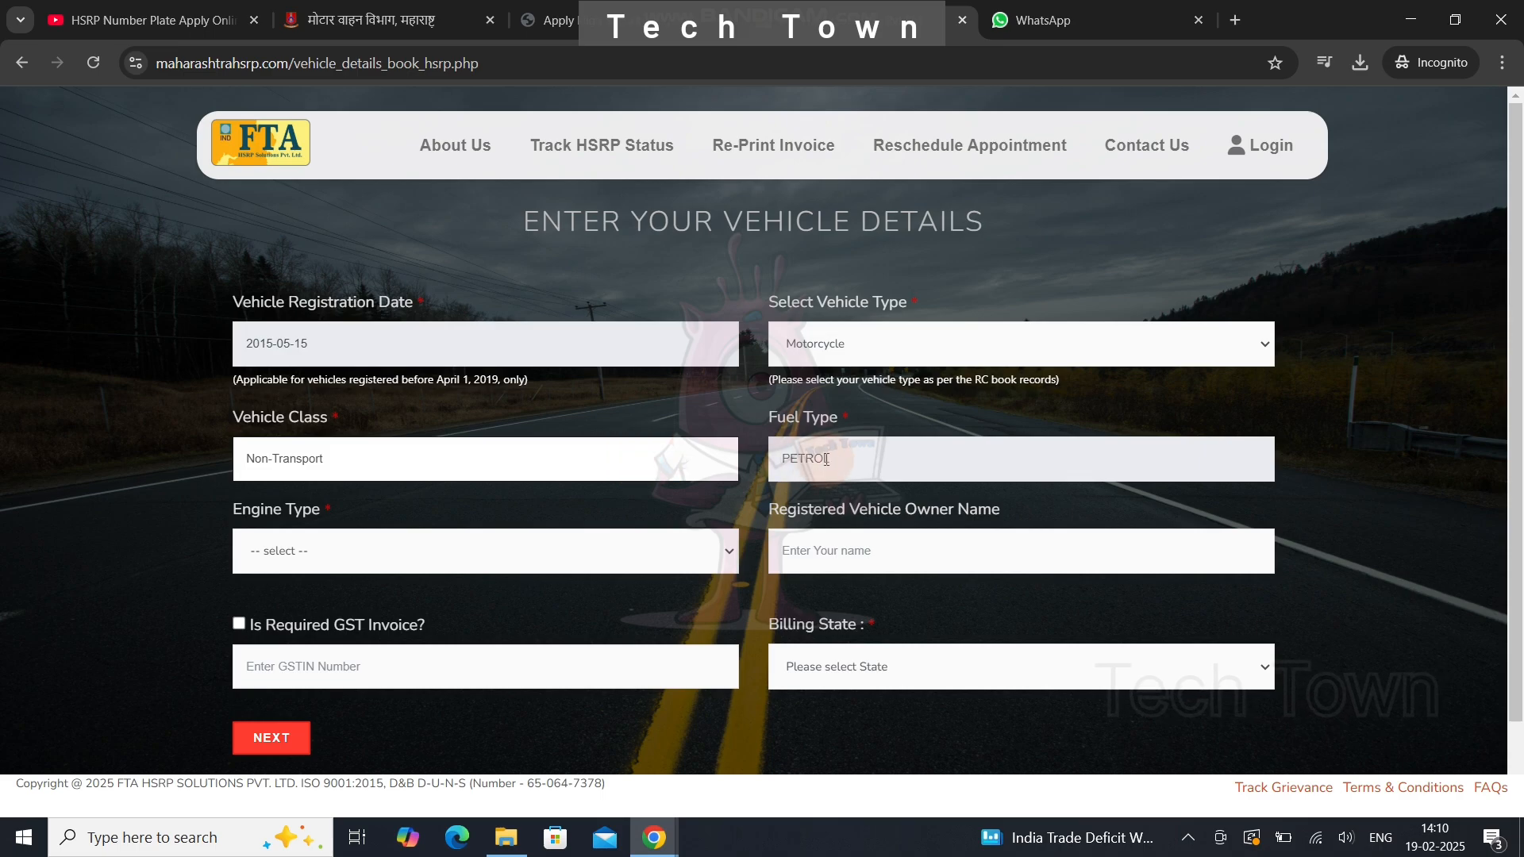
pyautogui.click(530, 550)
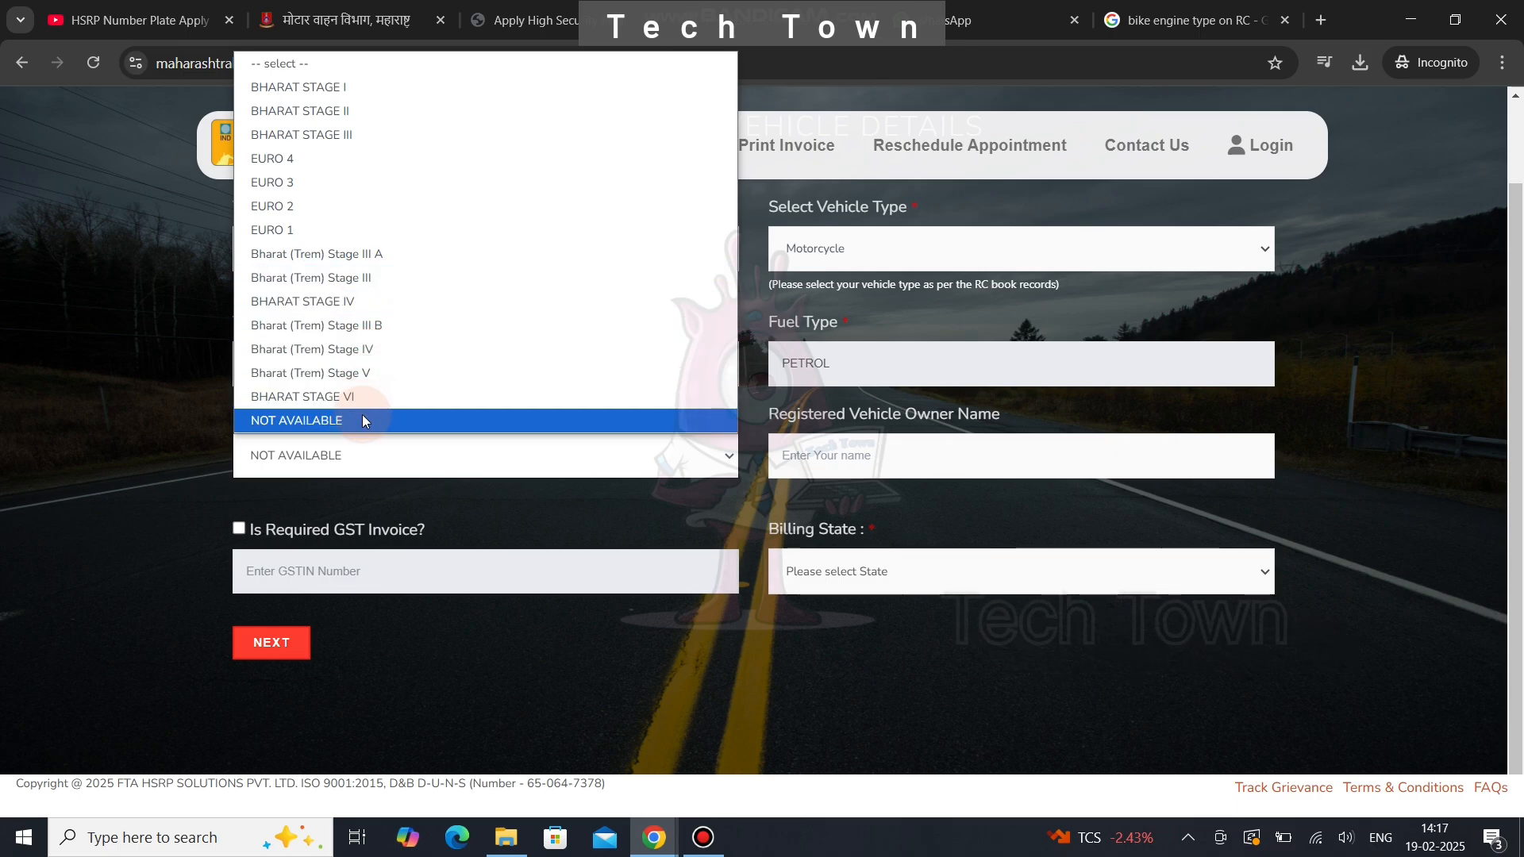
pyautogui.click(363, 421)
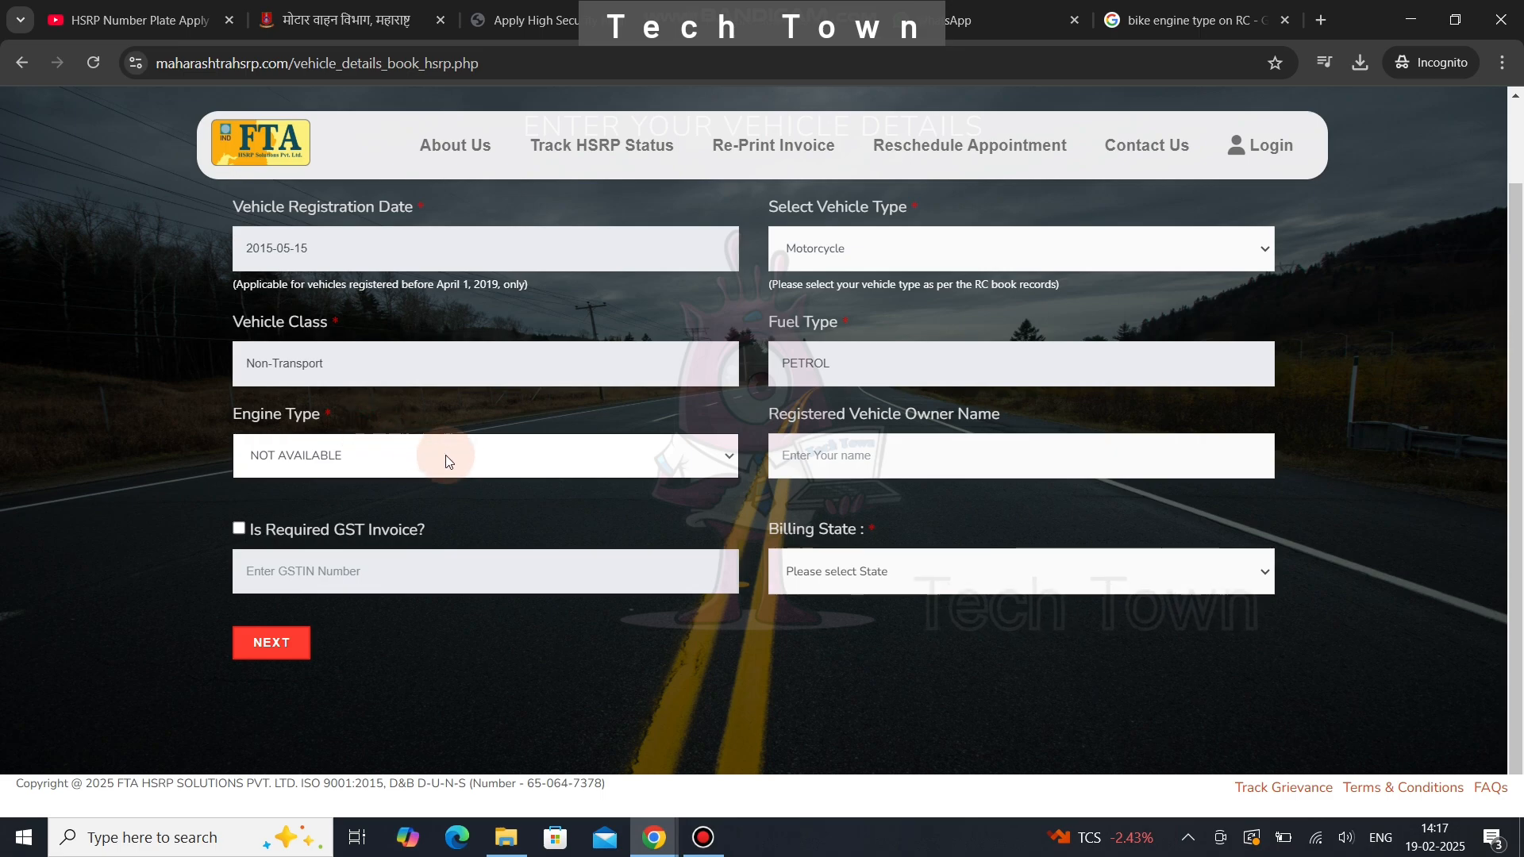
# - Fill in the registered owner's name, choose MAHARASHTRA as billing state, and submit
pyautogui.click(822, 456)
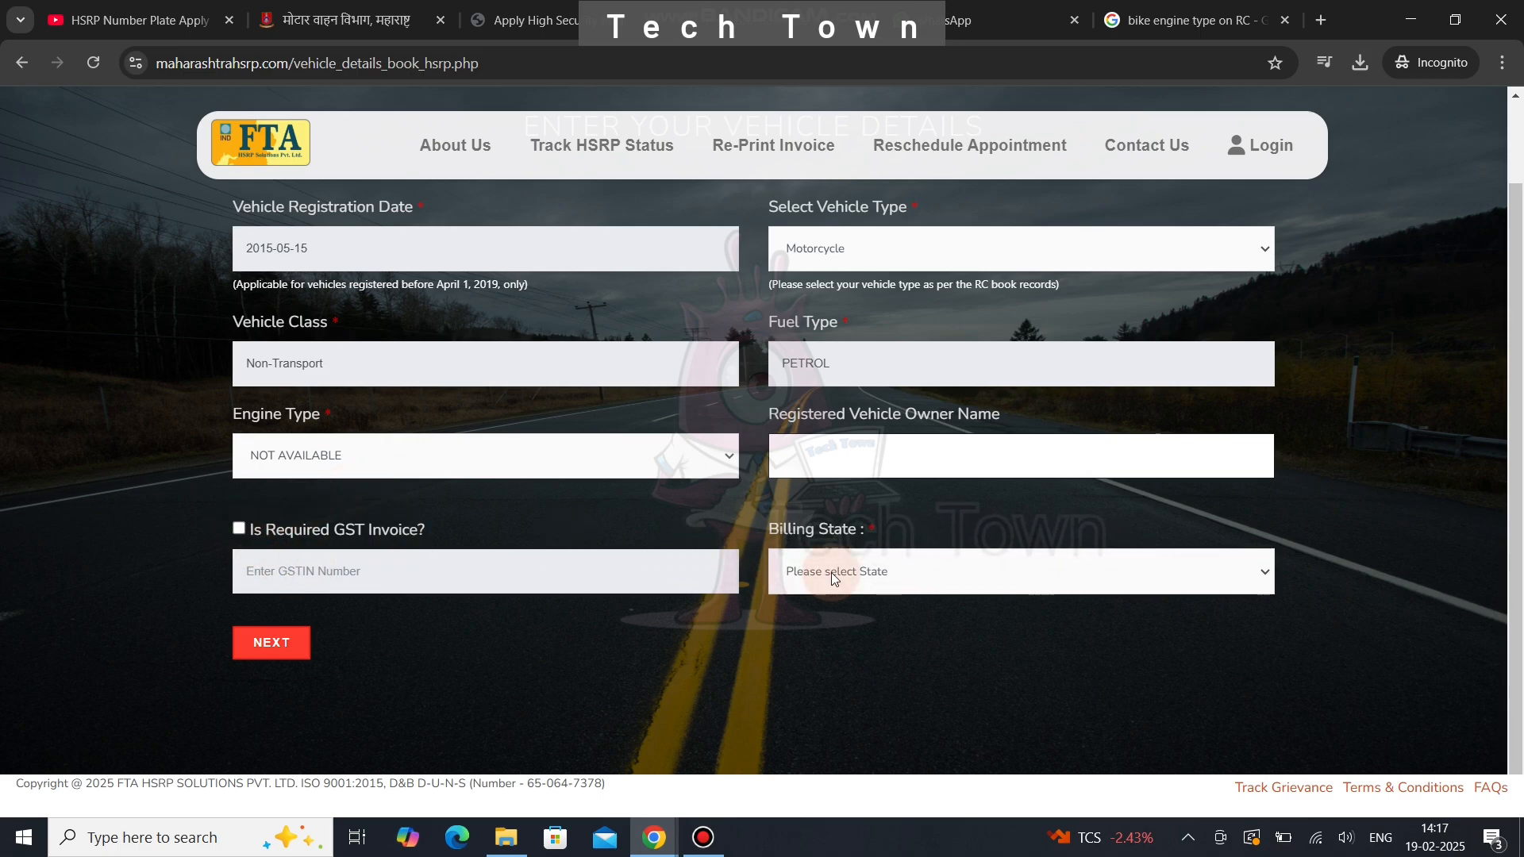
pyautogui.click(857, 577)
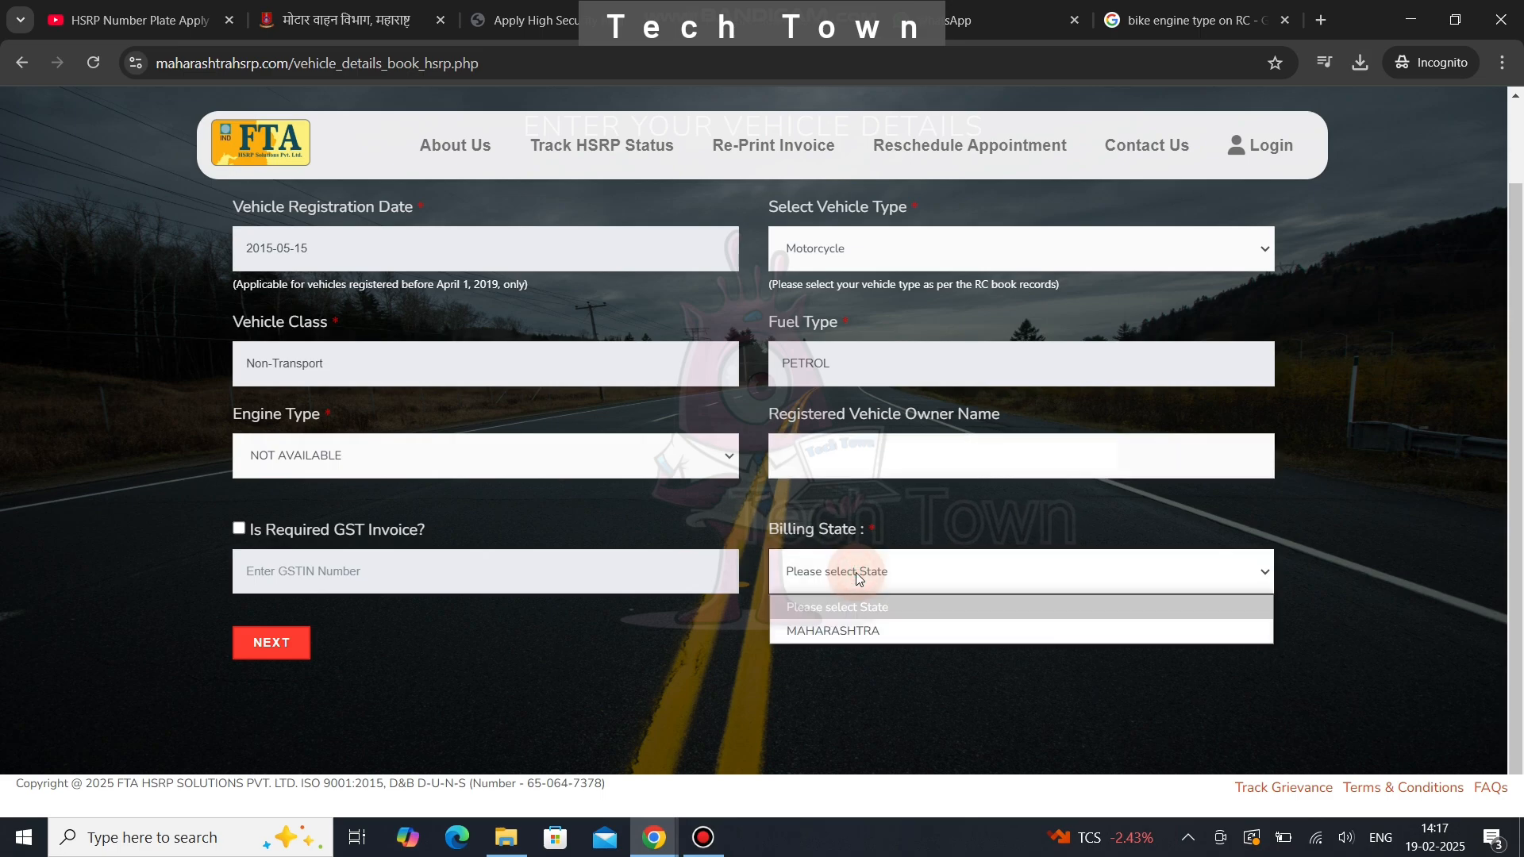
pyautogui.click(843, 627)
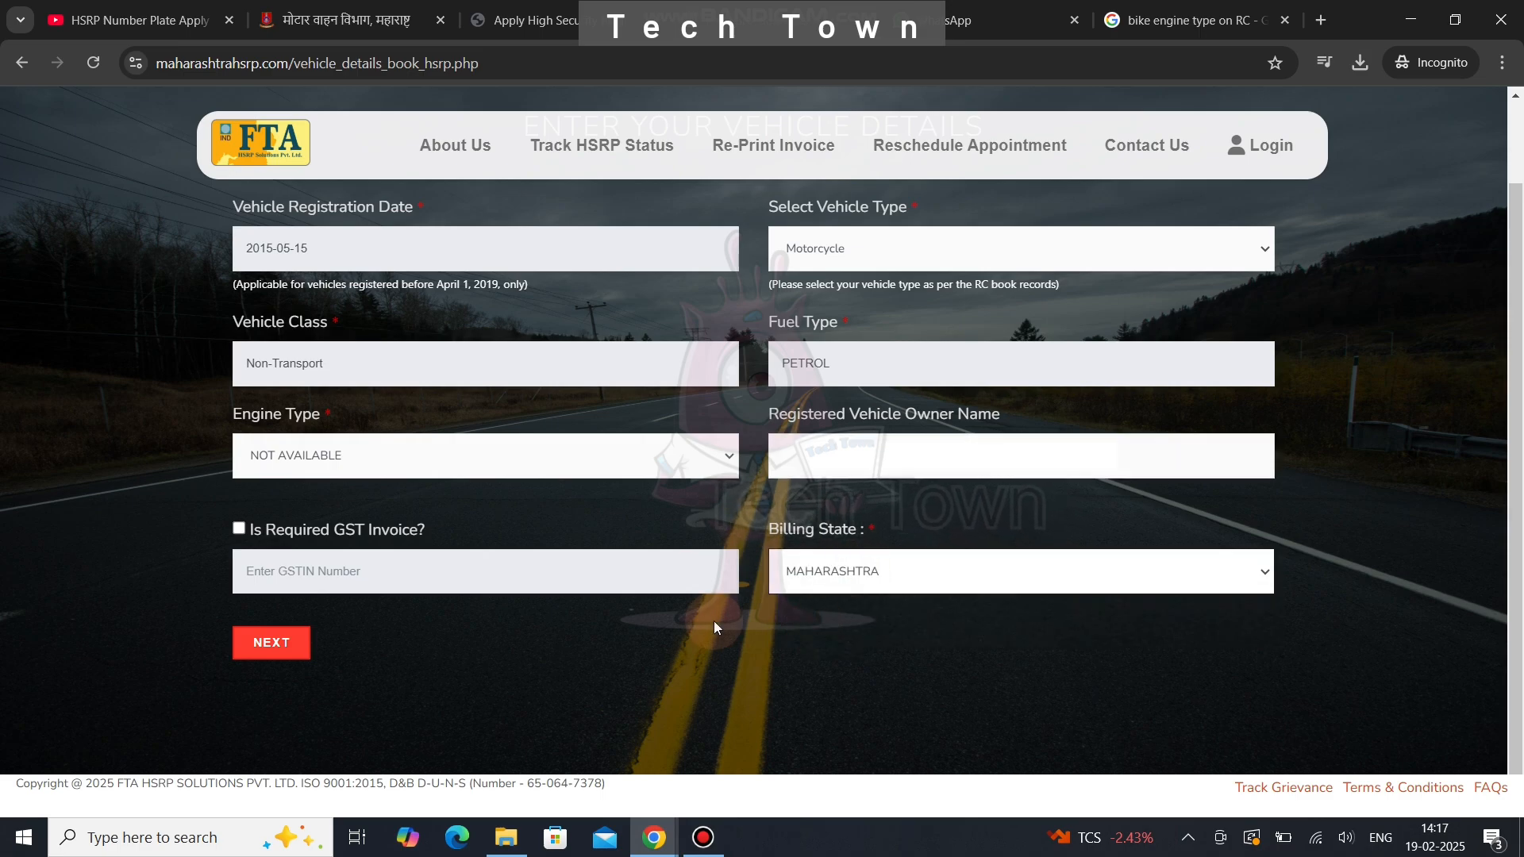
pyautogui.click(295, 642)
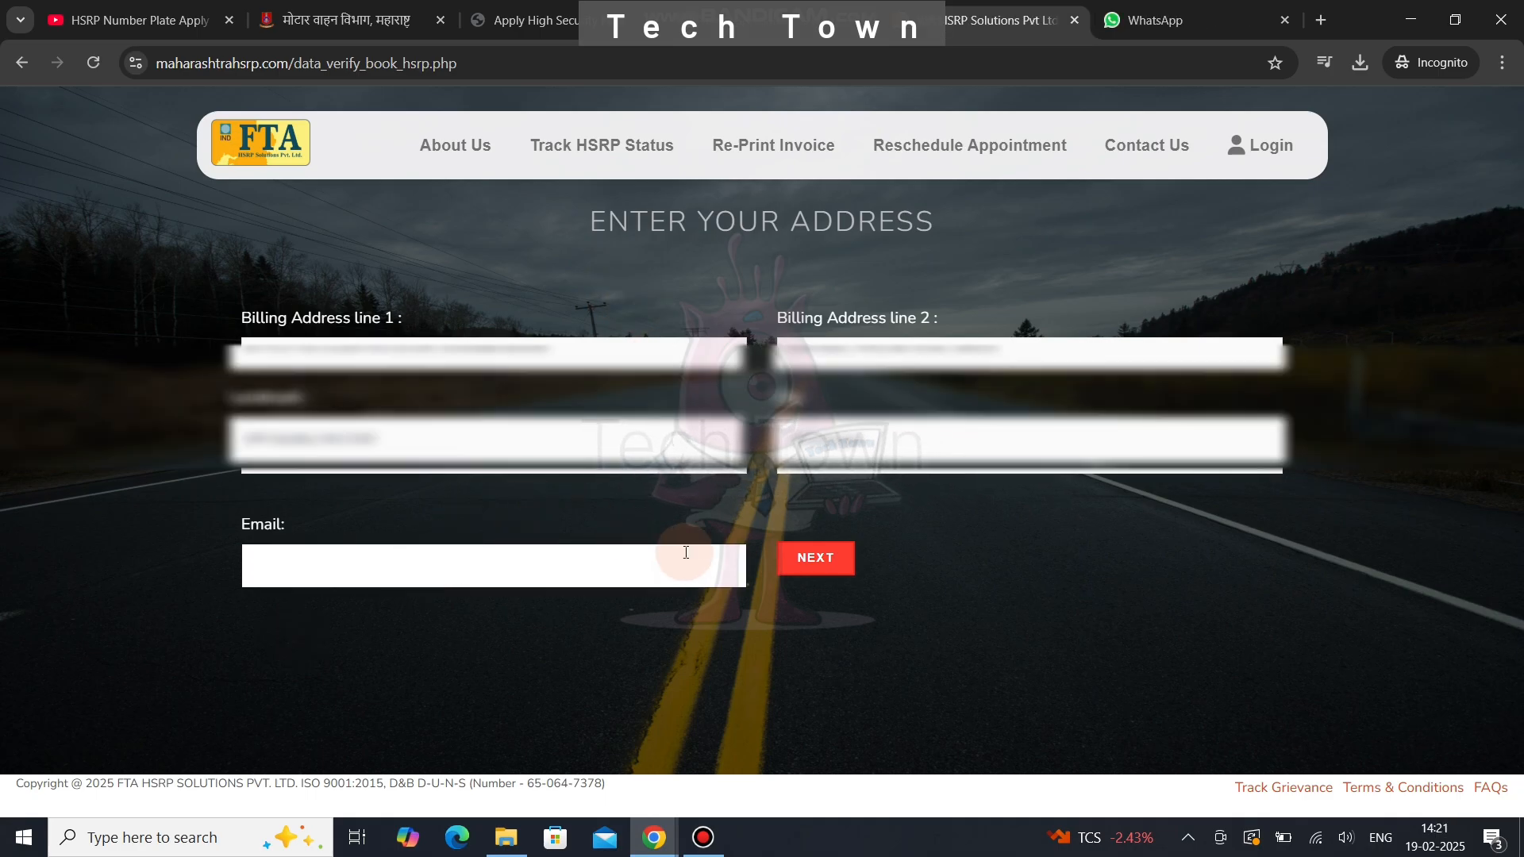
# - Submit the address, then verify the mobile number using the received OTP and CAPTCHA
pyautogui.click(821, 573)
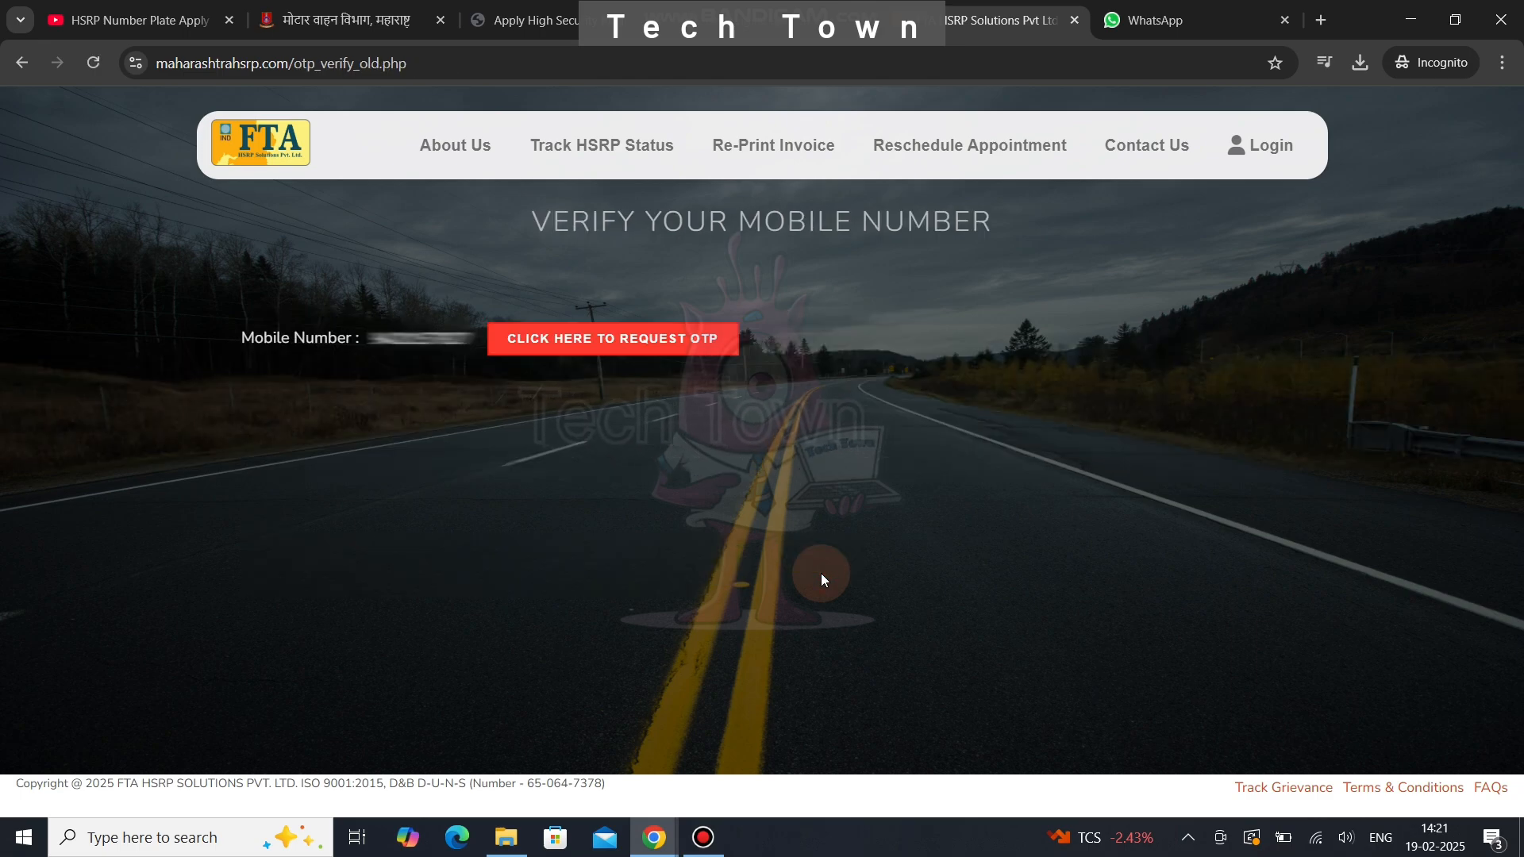
pyautogui.click(624, 349)
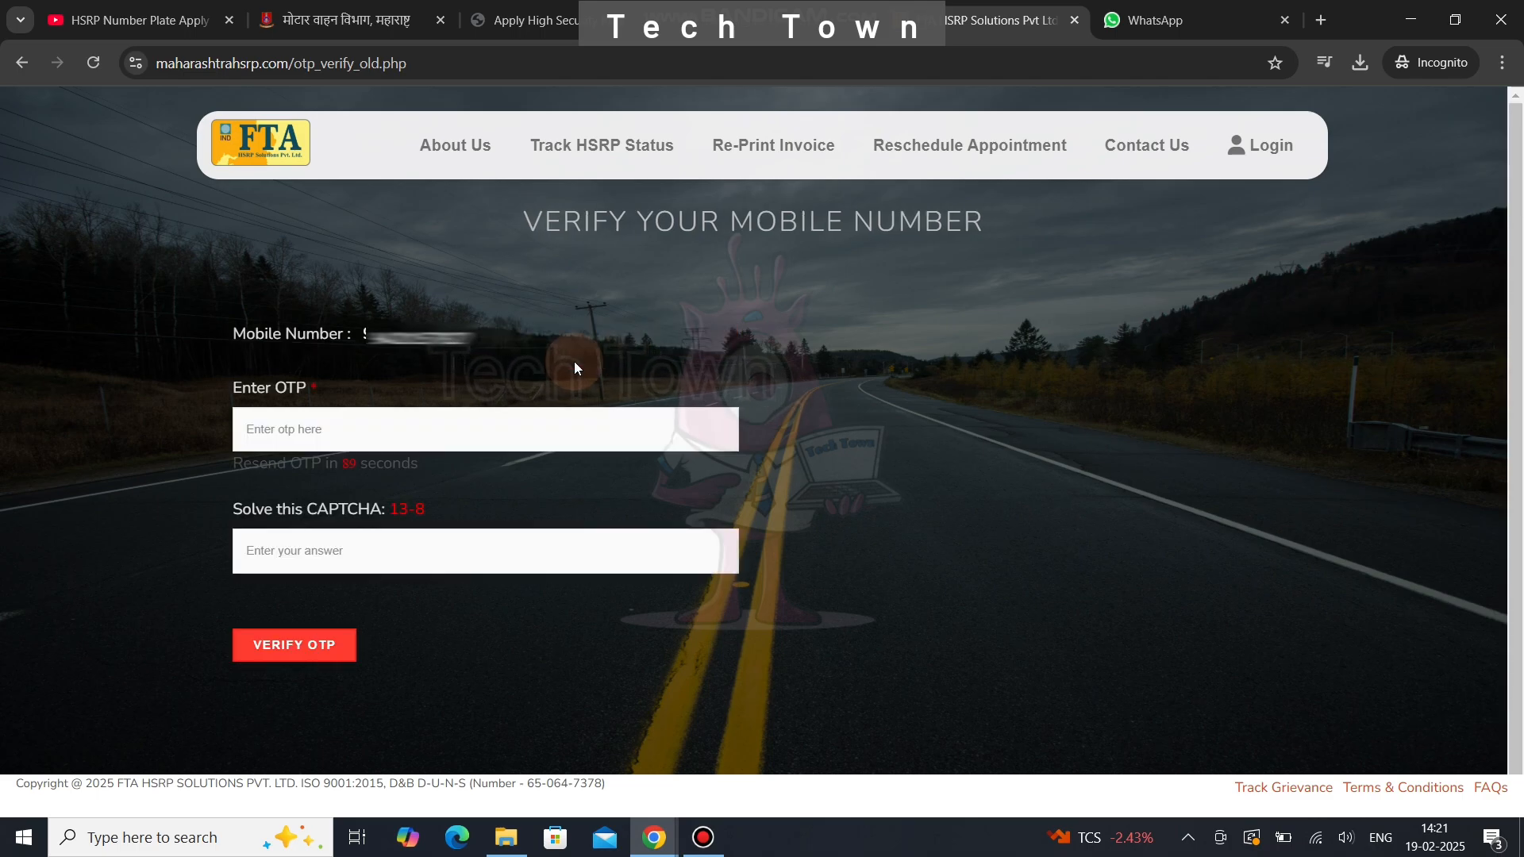
pyautogui.click(369, 427)
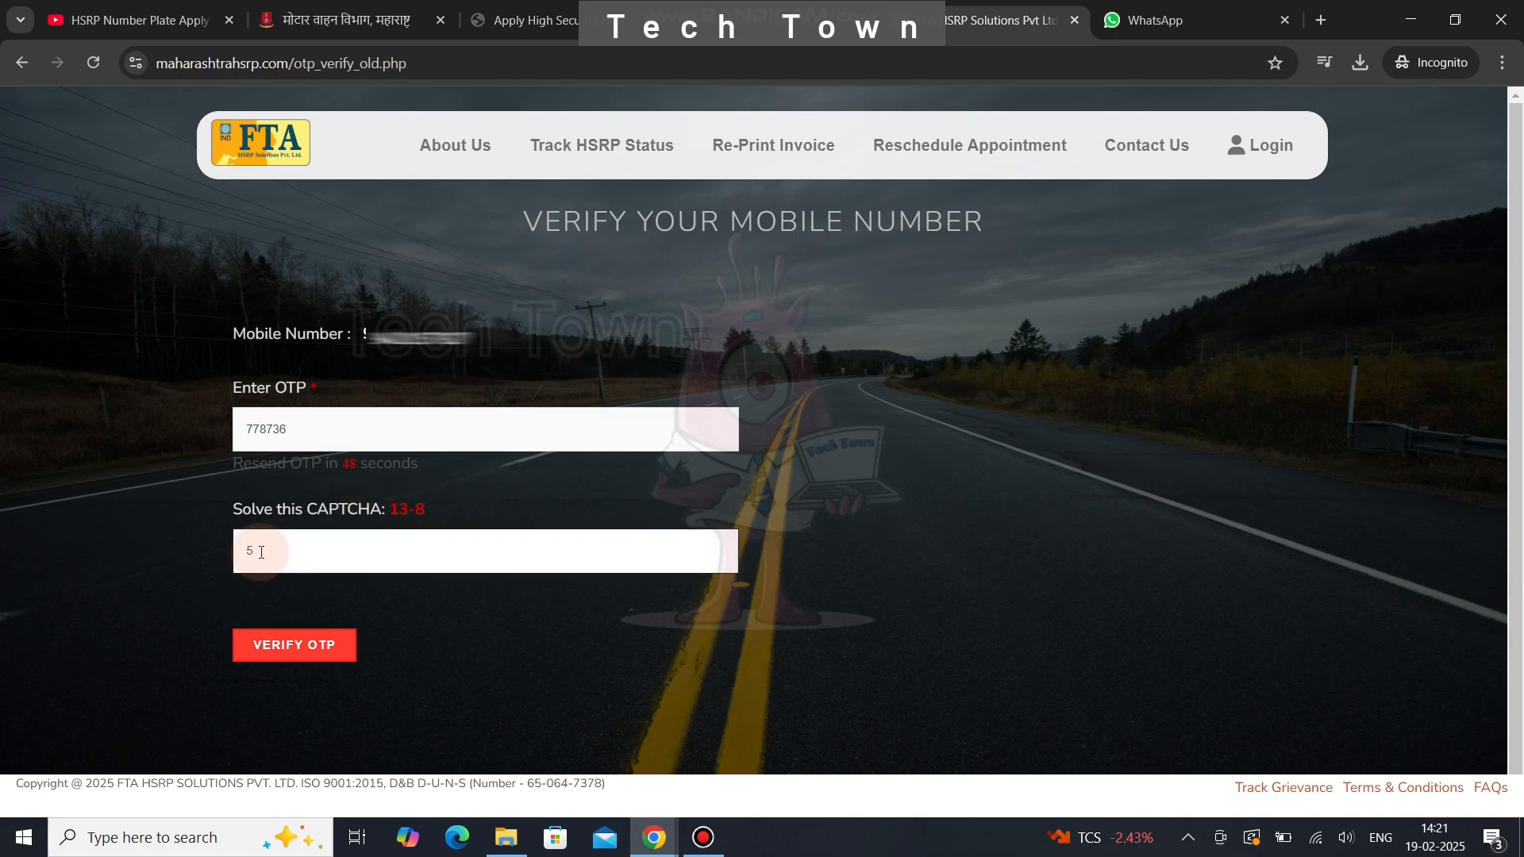
pyautogui.click(293, 646)
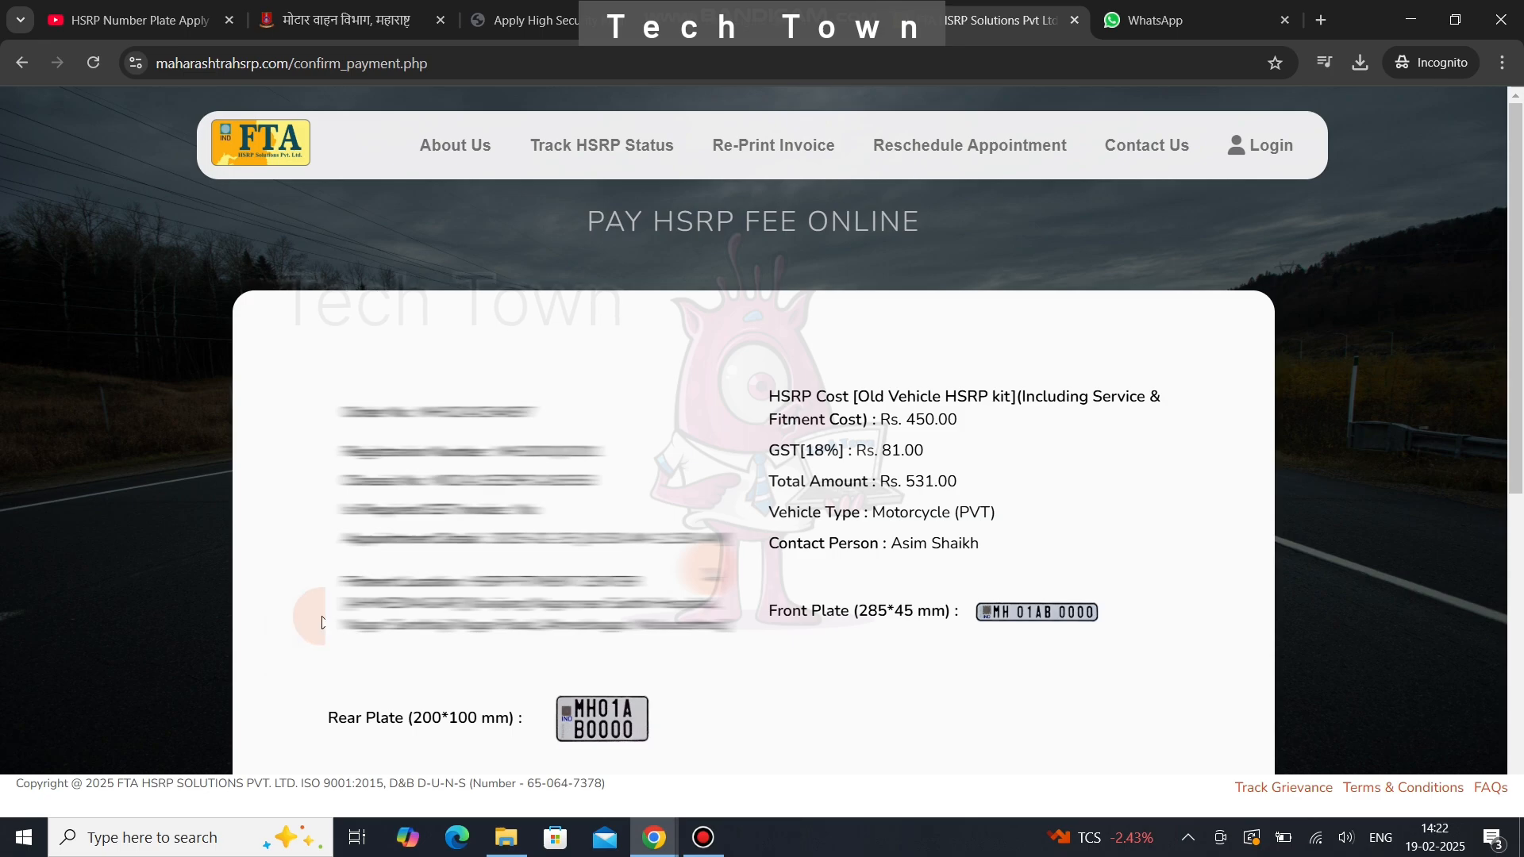
# - Accept the I/We owner declaration and start paying the Rs. 531.00 fee
pyautogui.scroll(-3, 716, 582)
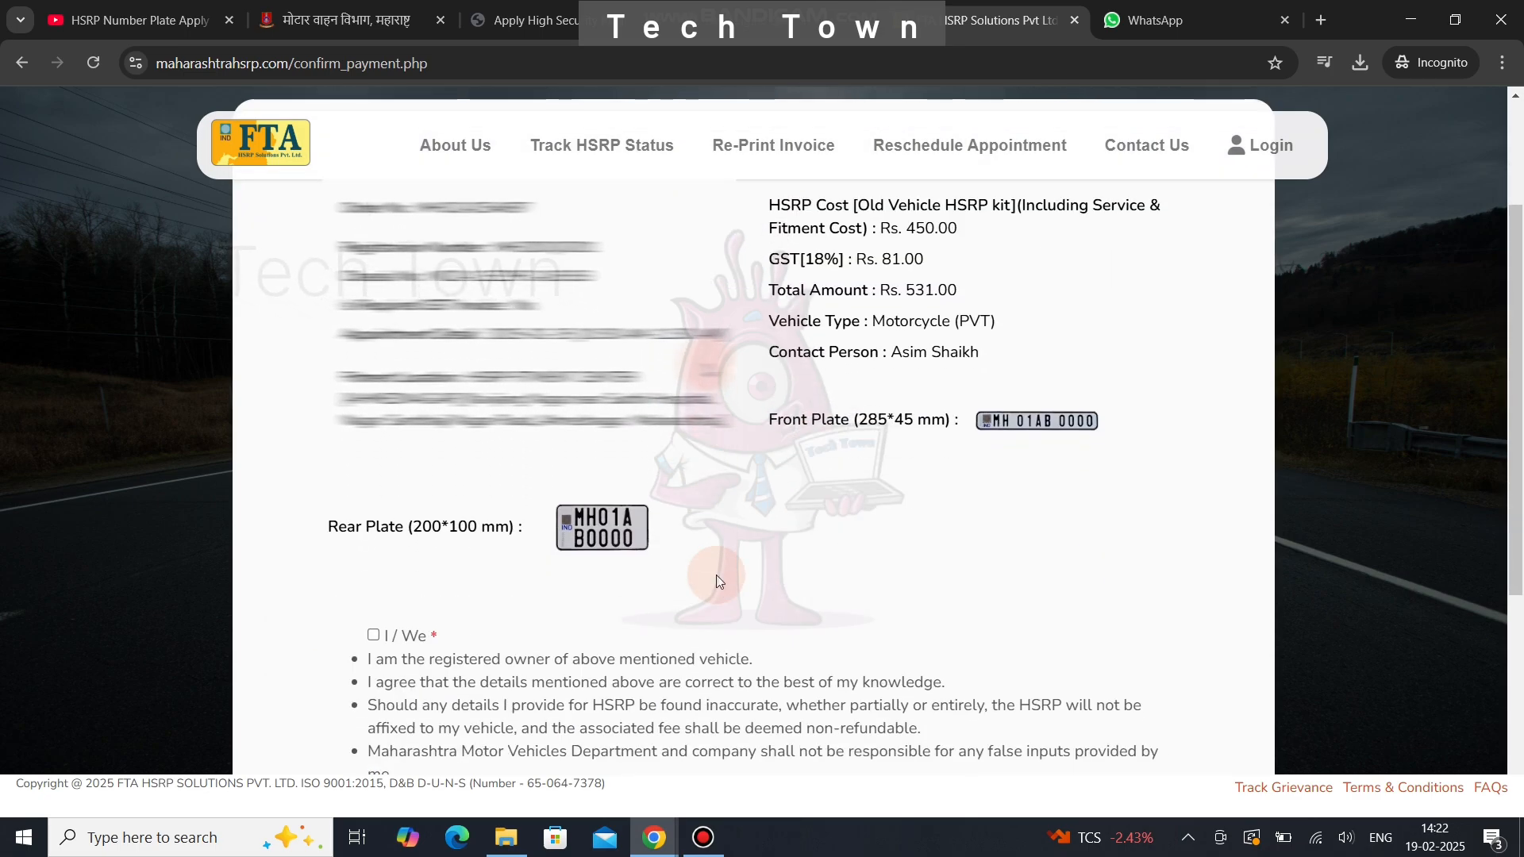
pyautogui.scroll(-4, 717, 582)
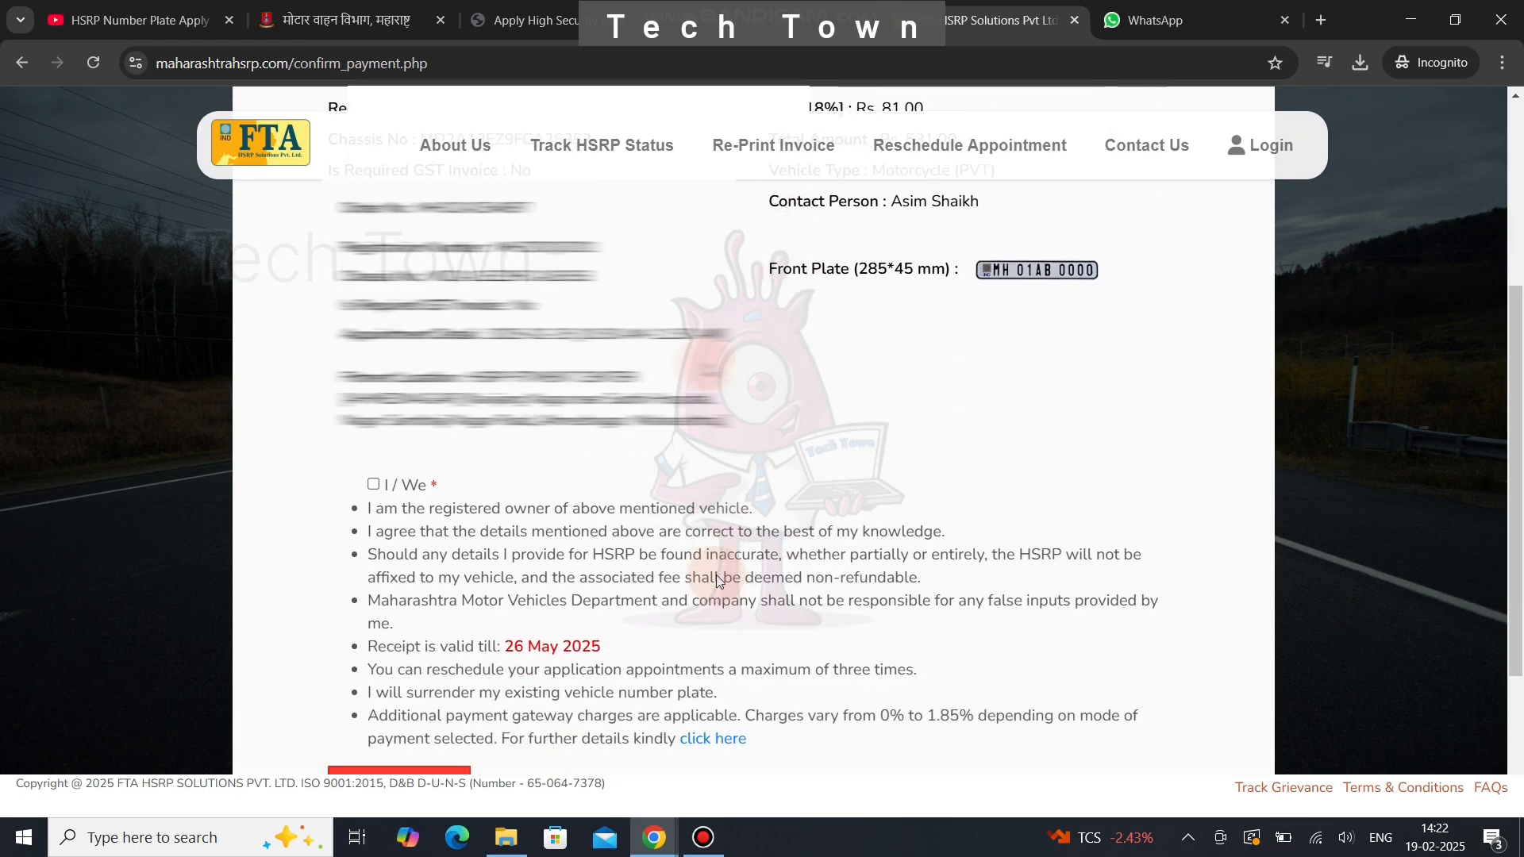
pyautogui.click(373, 382)
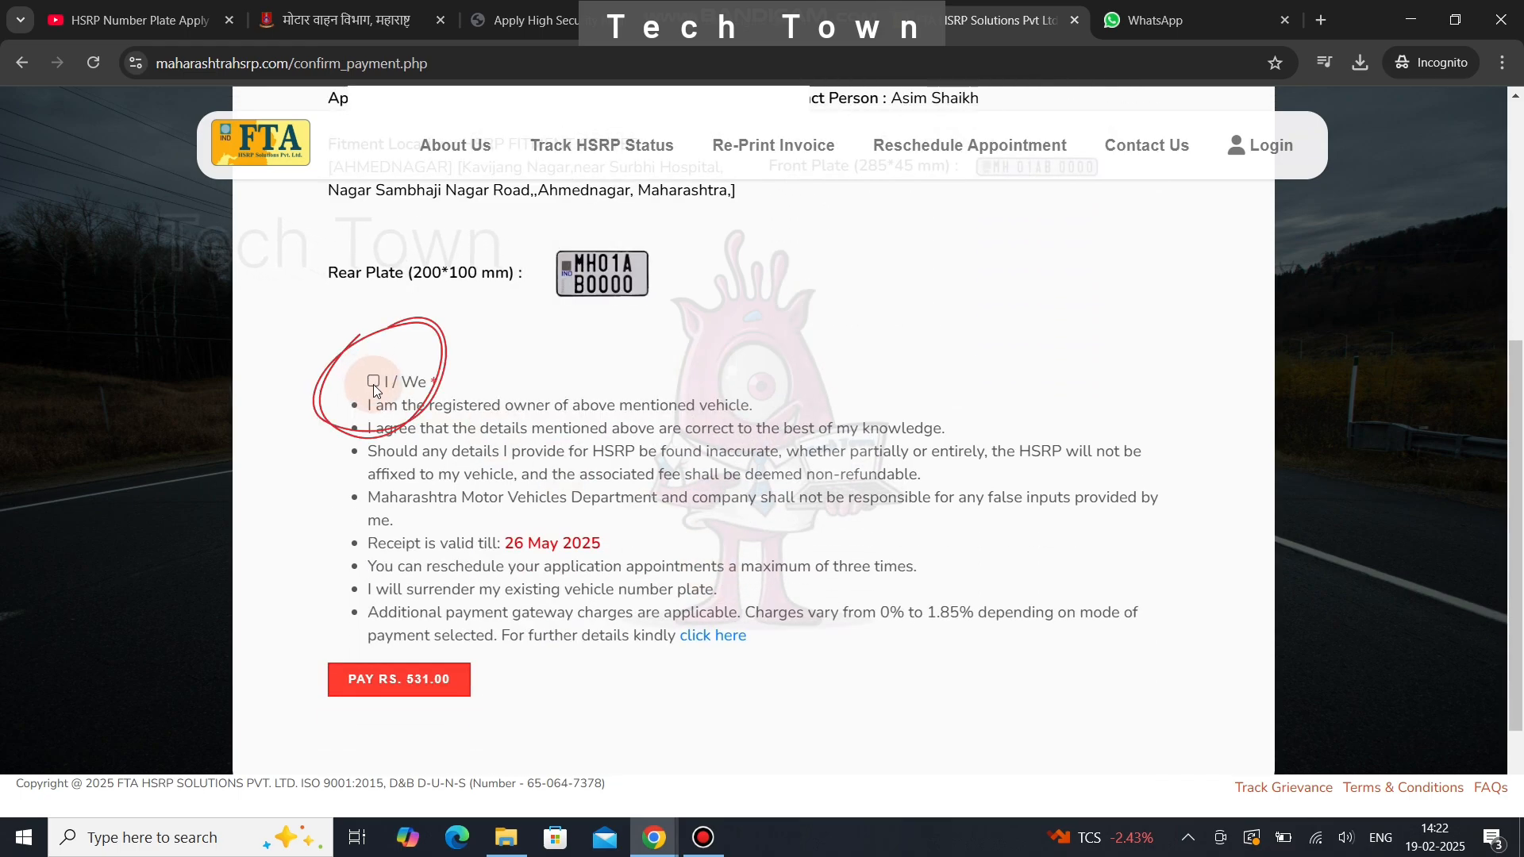
pyautogui.click(419, 684)
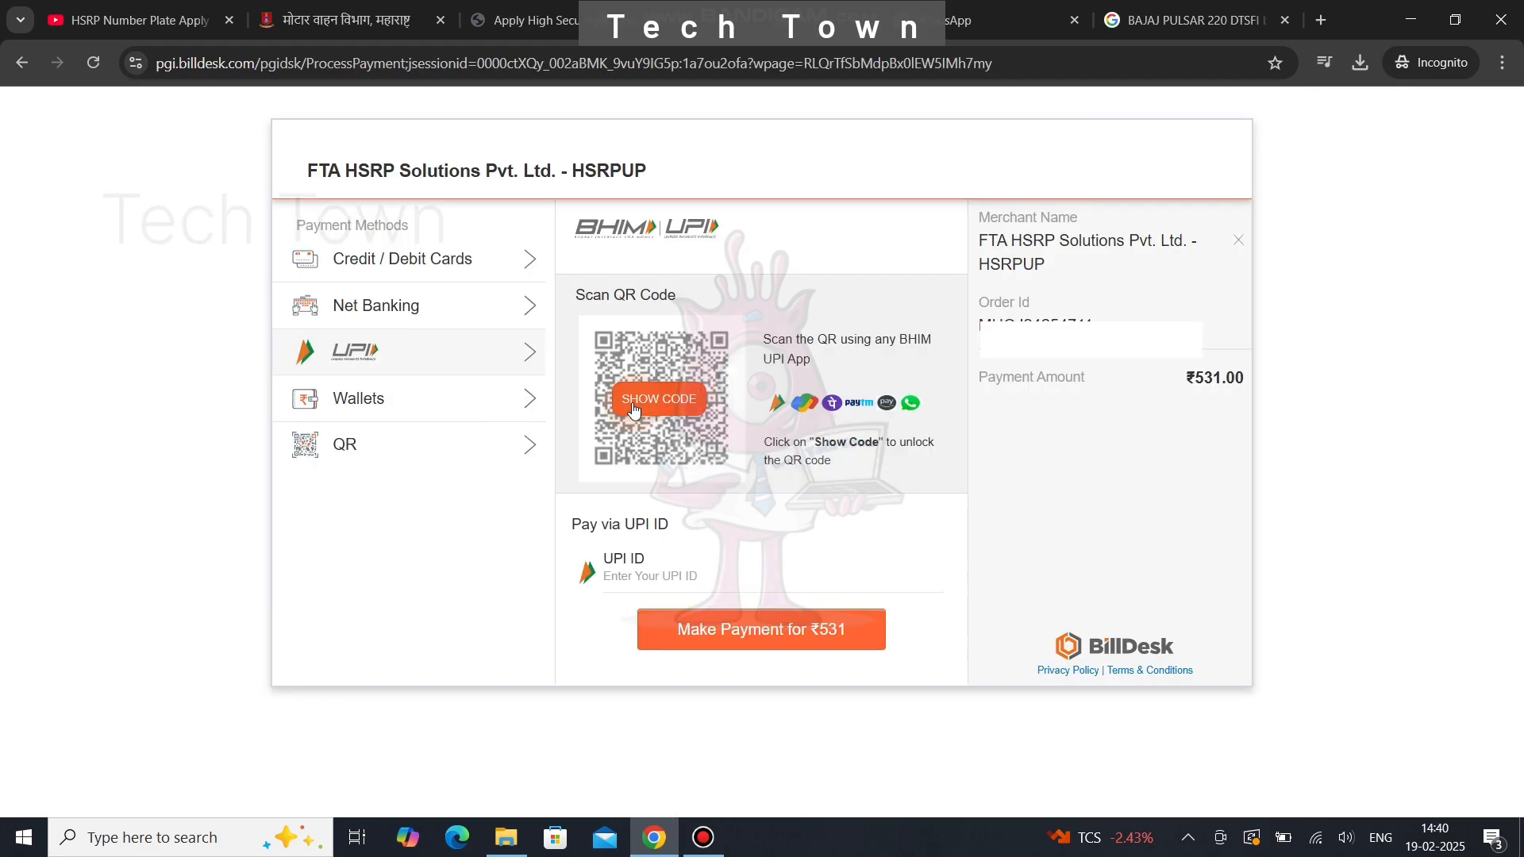
# - Pay ₹531.00 via the BillDesk UPI QR code, then open the printable request copy
pyautogui.click(664, 398)
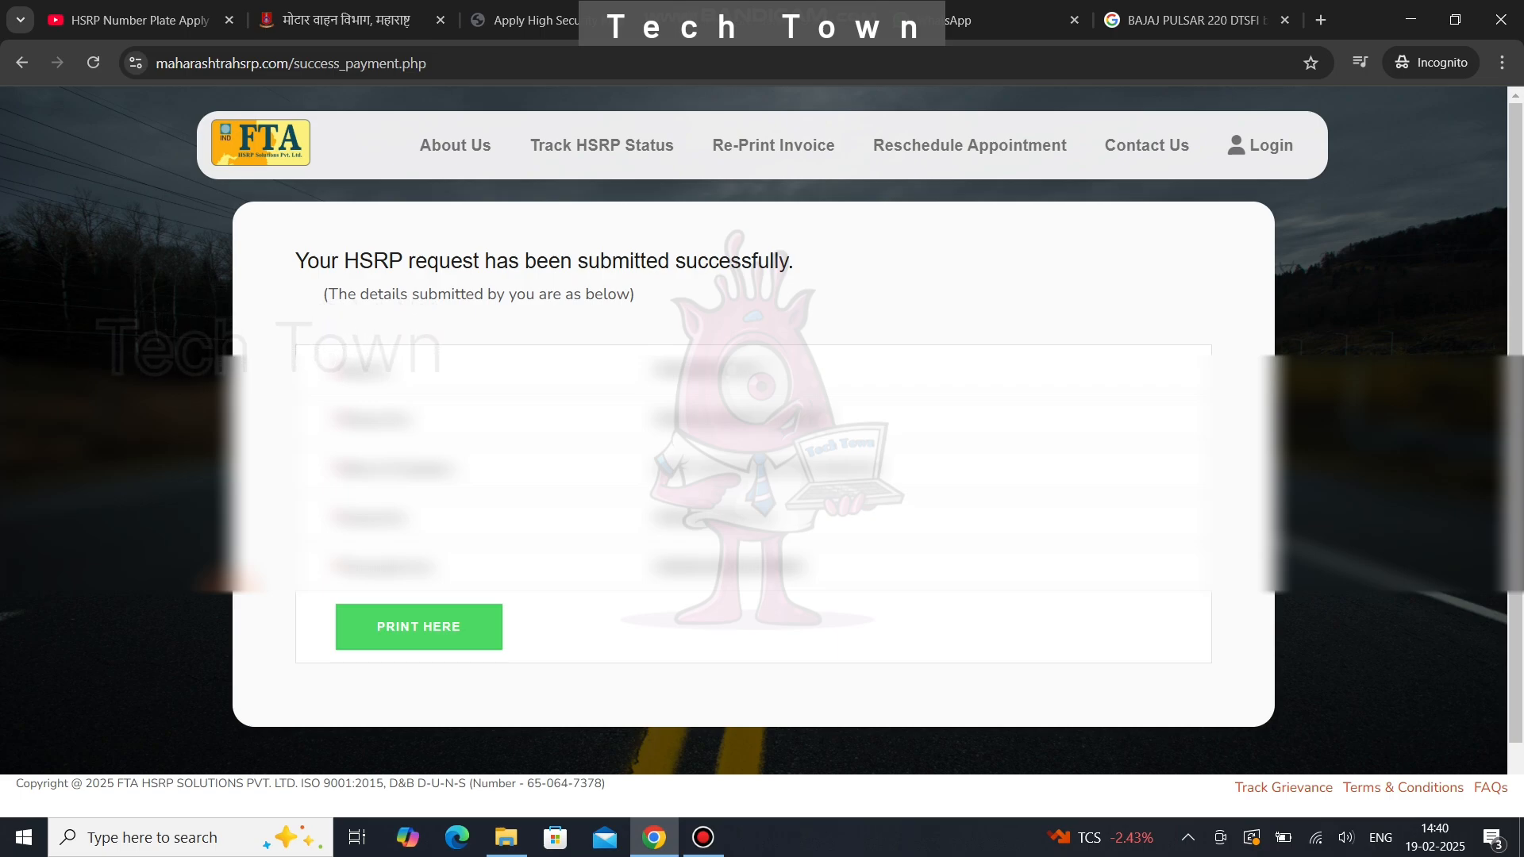
pyautogui.click(408, 631)
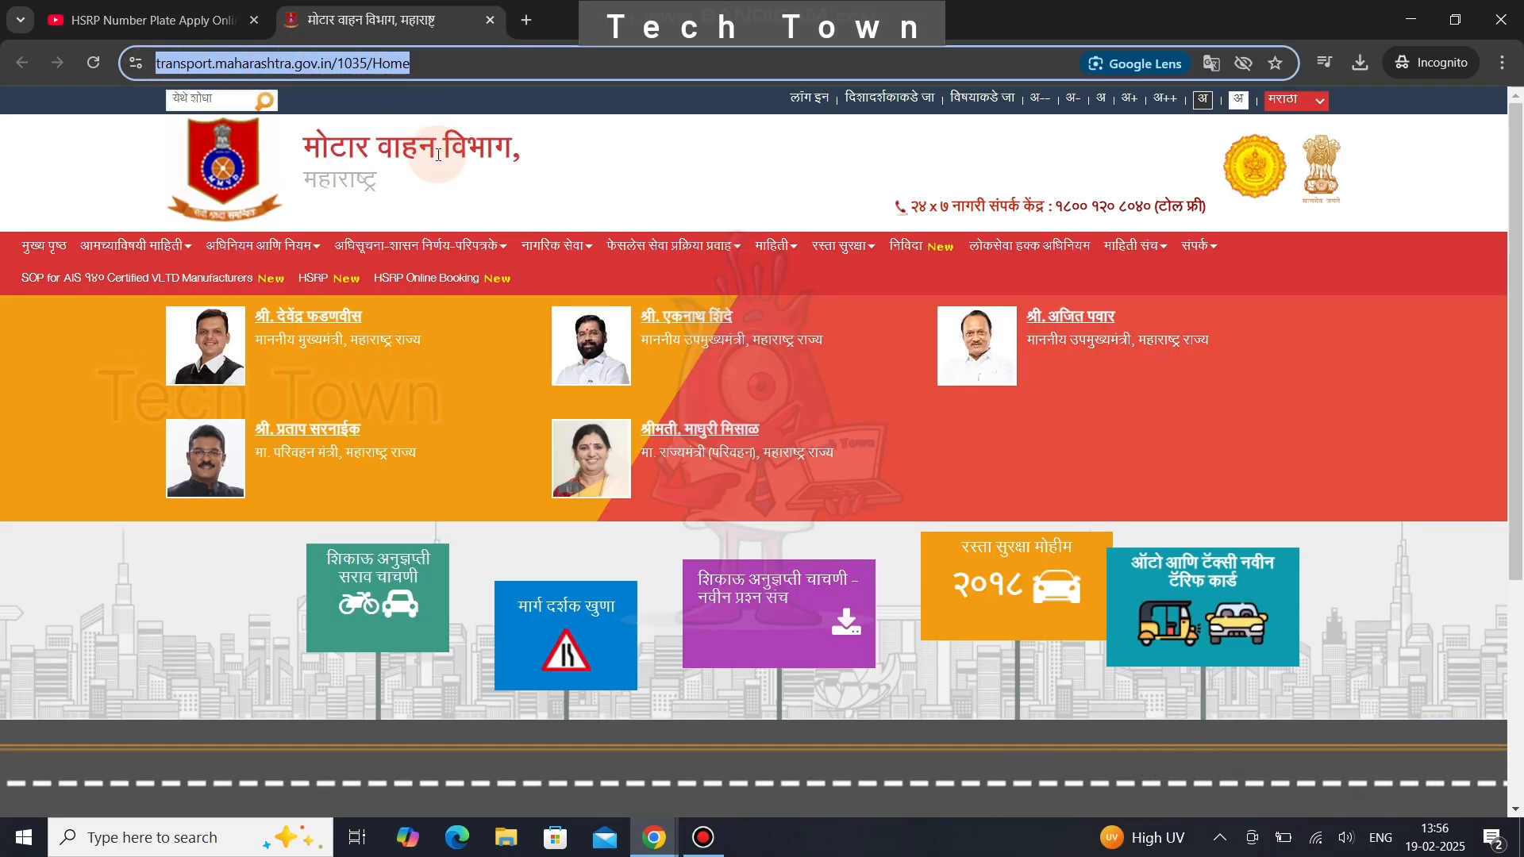
# - Select office MH16 (AHEMEDNAGAR) under HSRP Online Booking and submit it
pyautogui.click(425, 295)
pyautogui.click(431, 289)
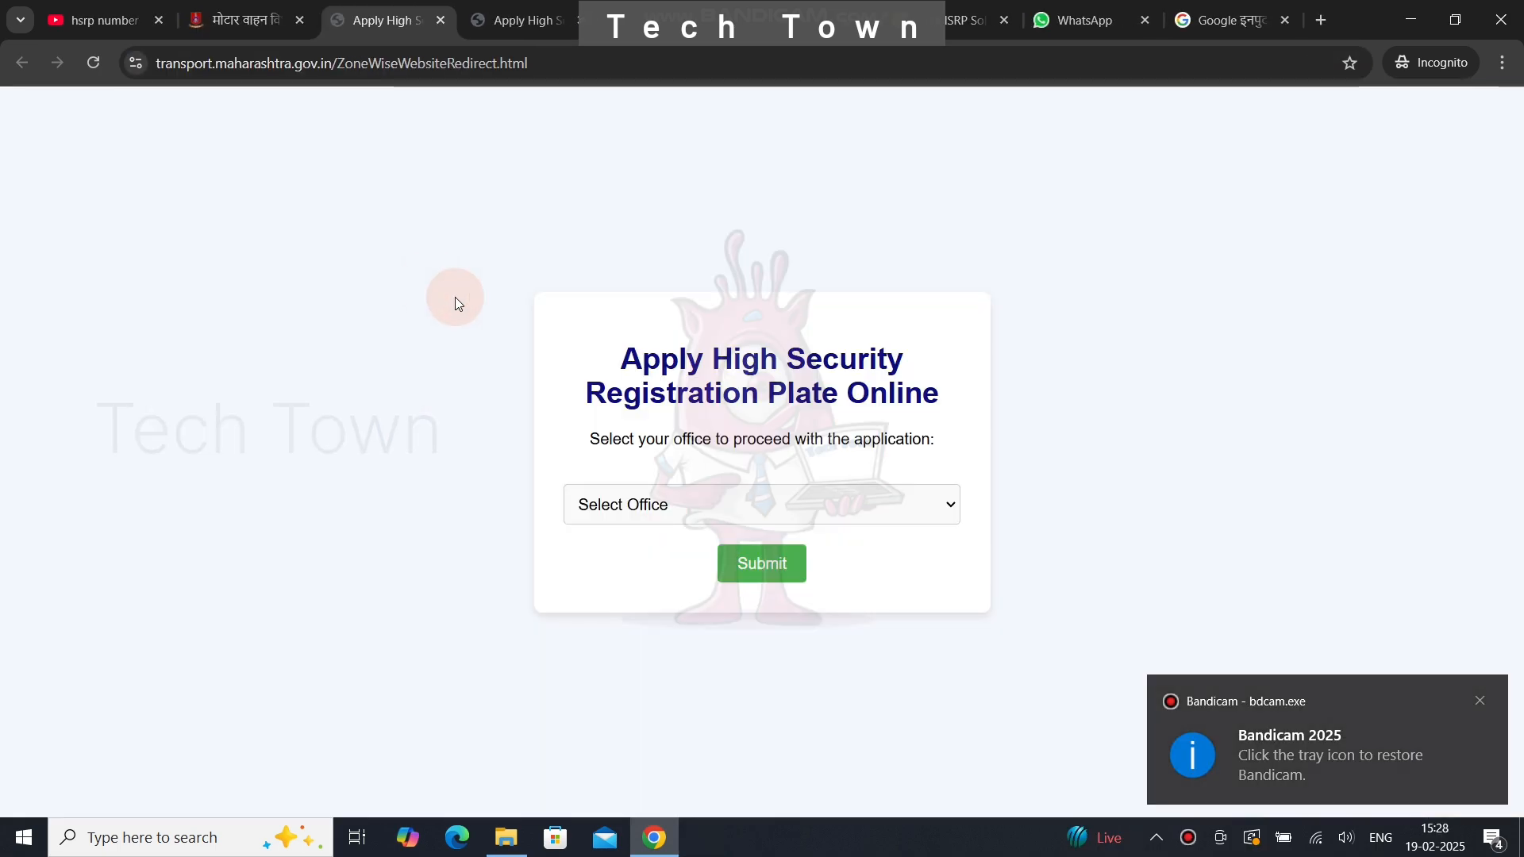
pyautogui.click(629, 501)
pyautogui.scroll(-1, 647, 450)
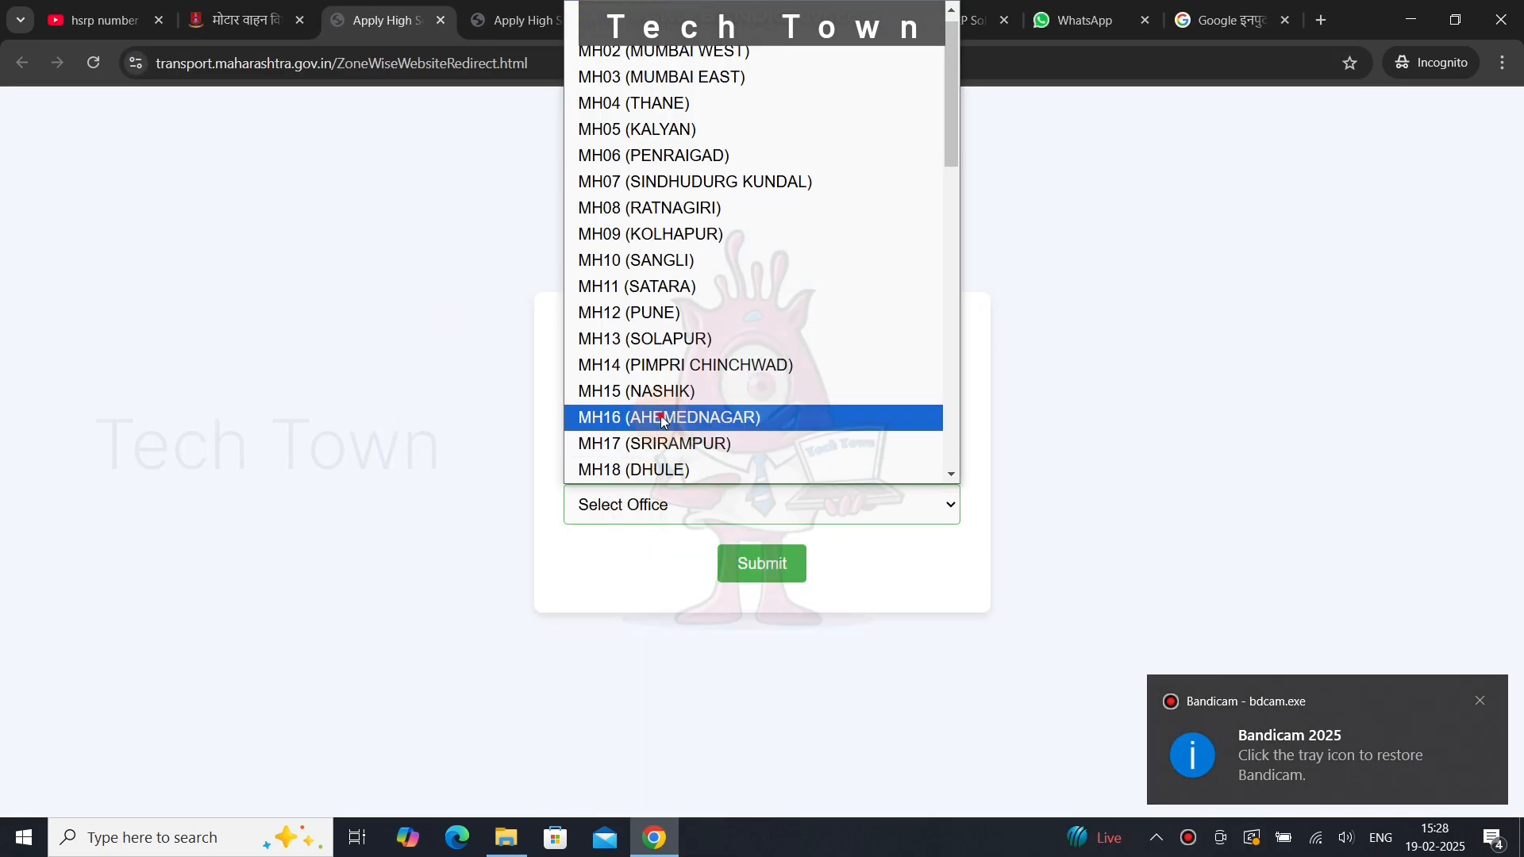
pyautogui.click(651, 418)
pyautogui.click(747, 565)
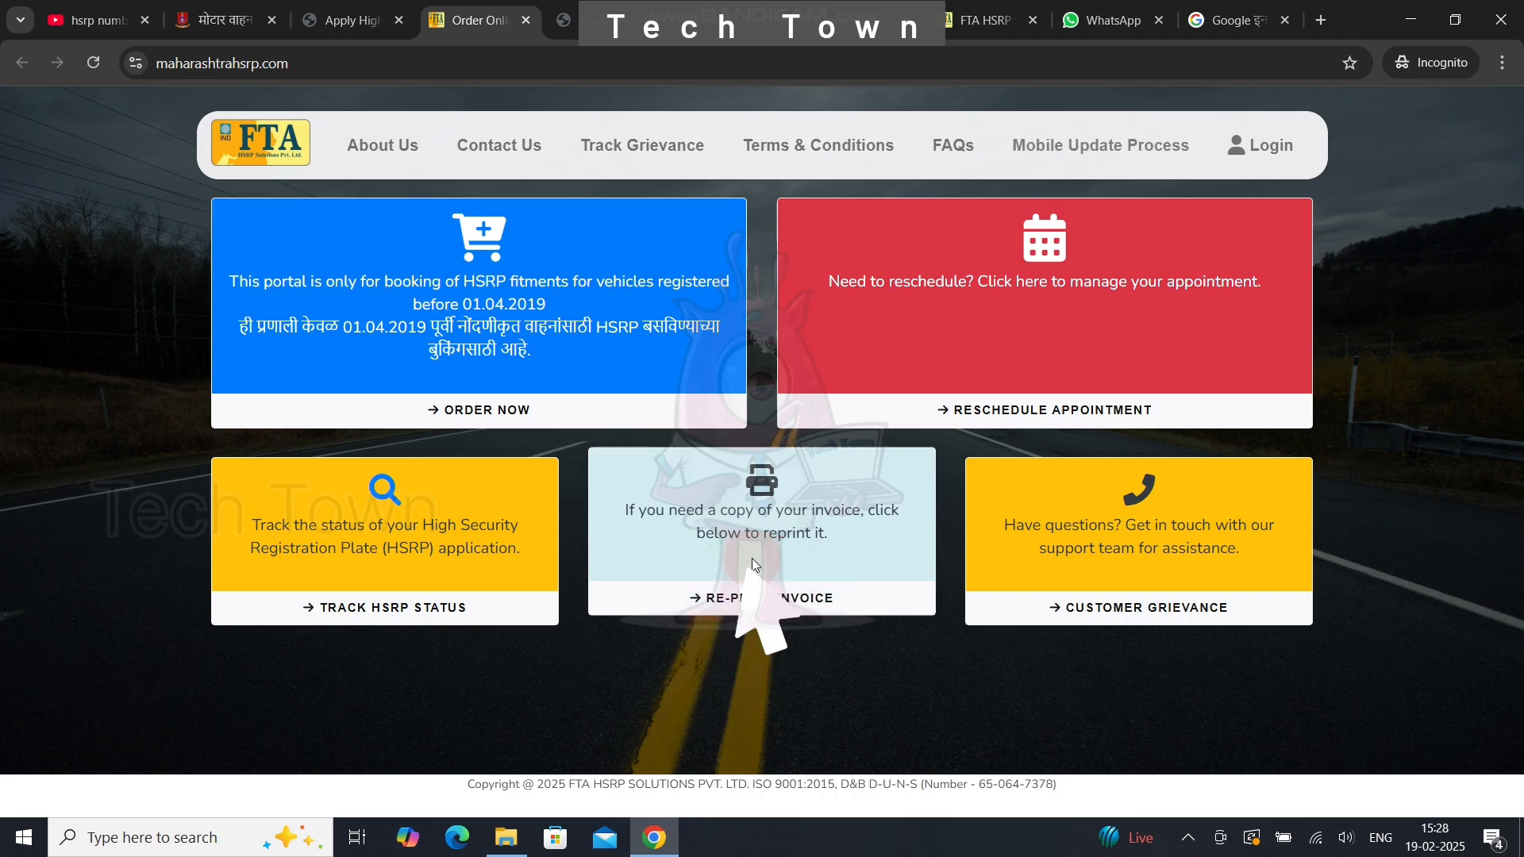
# - Reprint the HSRP invoice by entering the invoice number and the OTP received
pyautogui.click(759, 612)
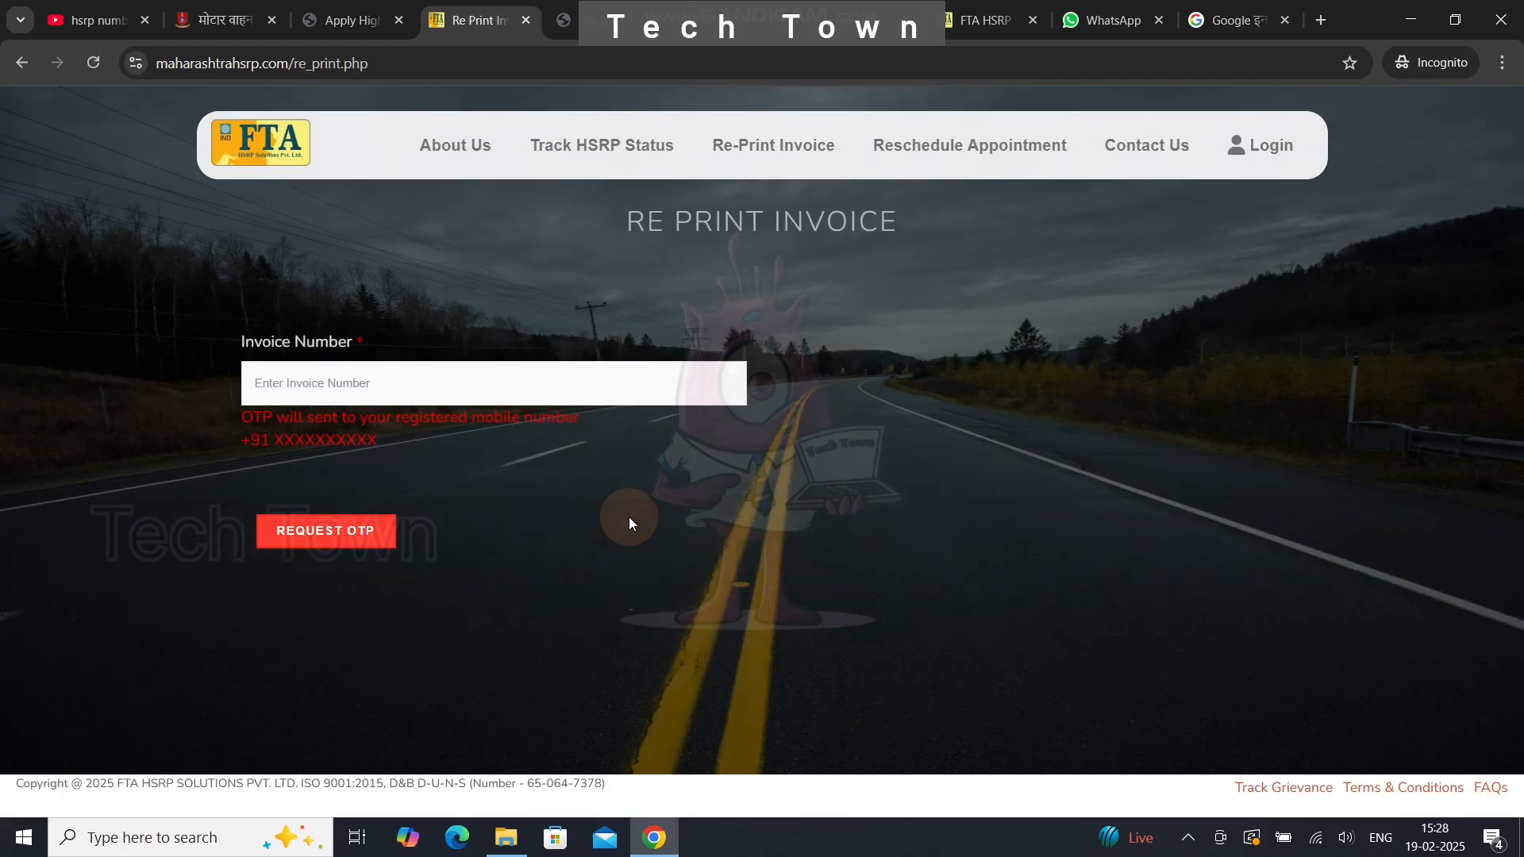
pyautogui.click(413, 368)
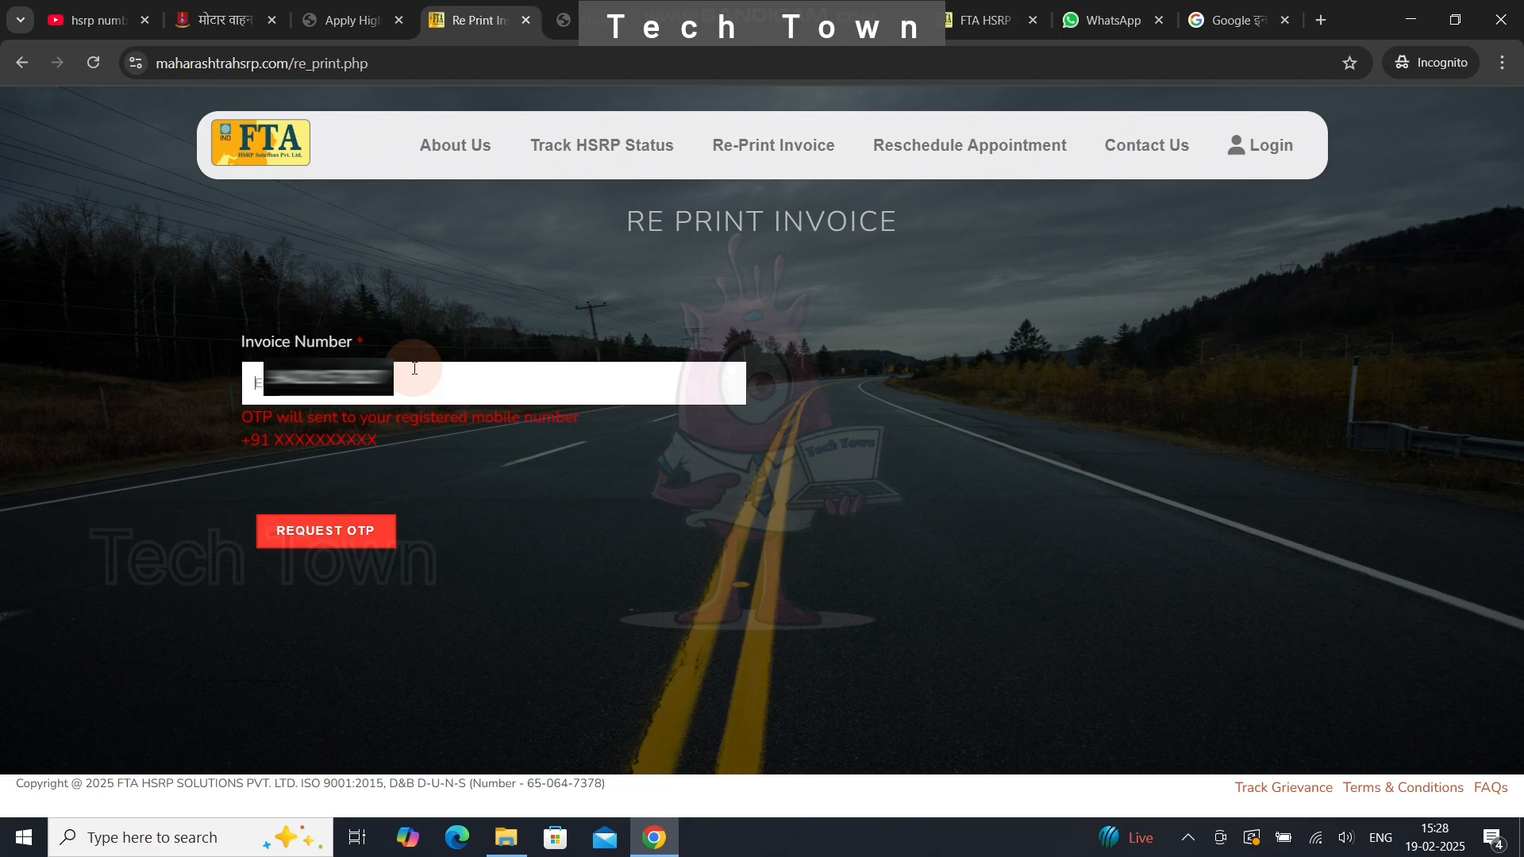
pyautogui.click(330, 534)
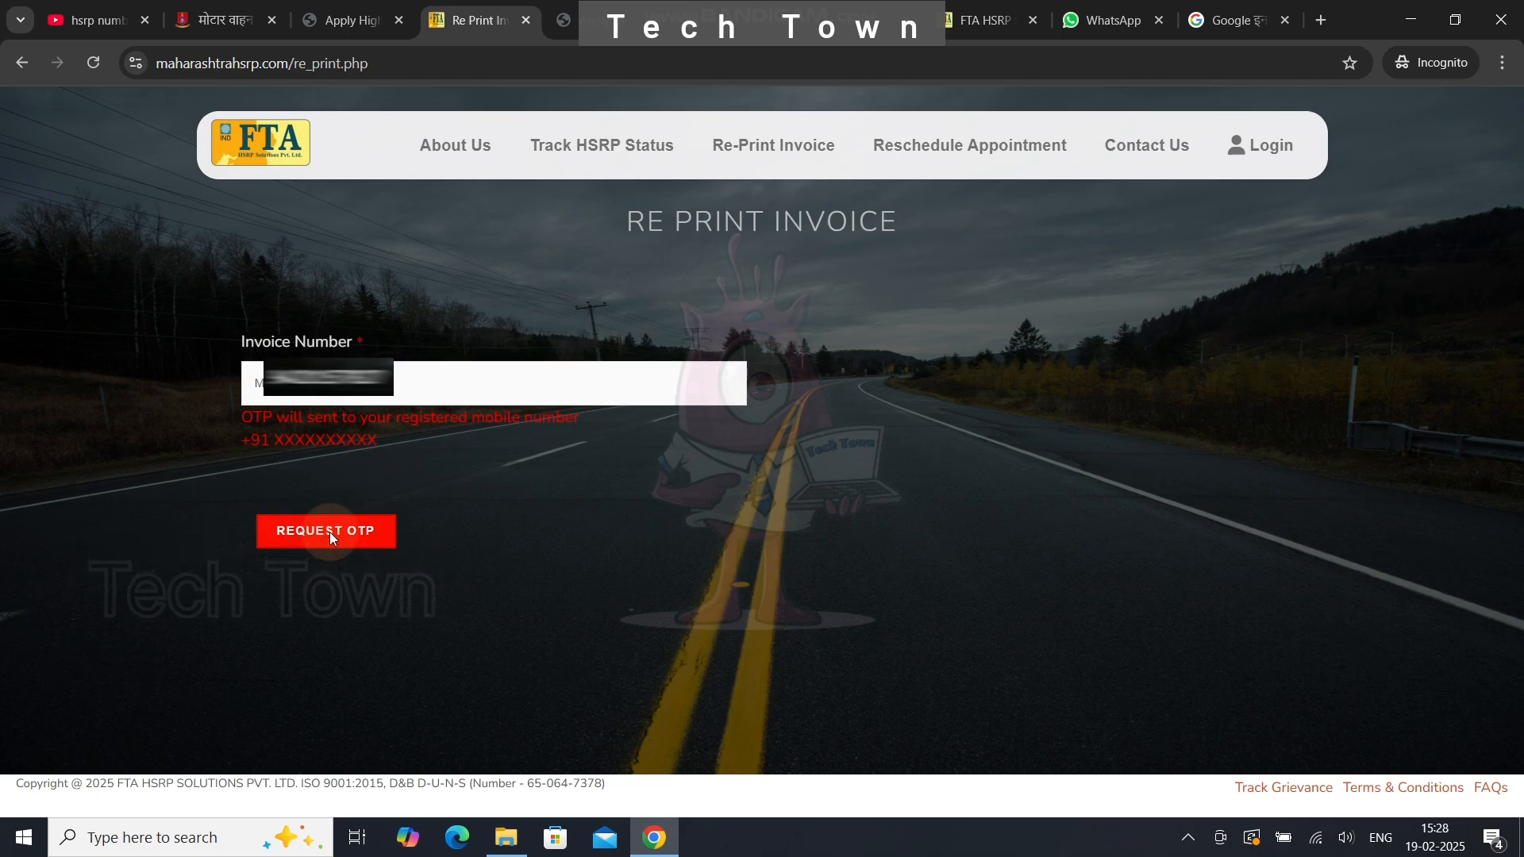
pyautogui.click(330, 533)
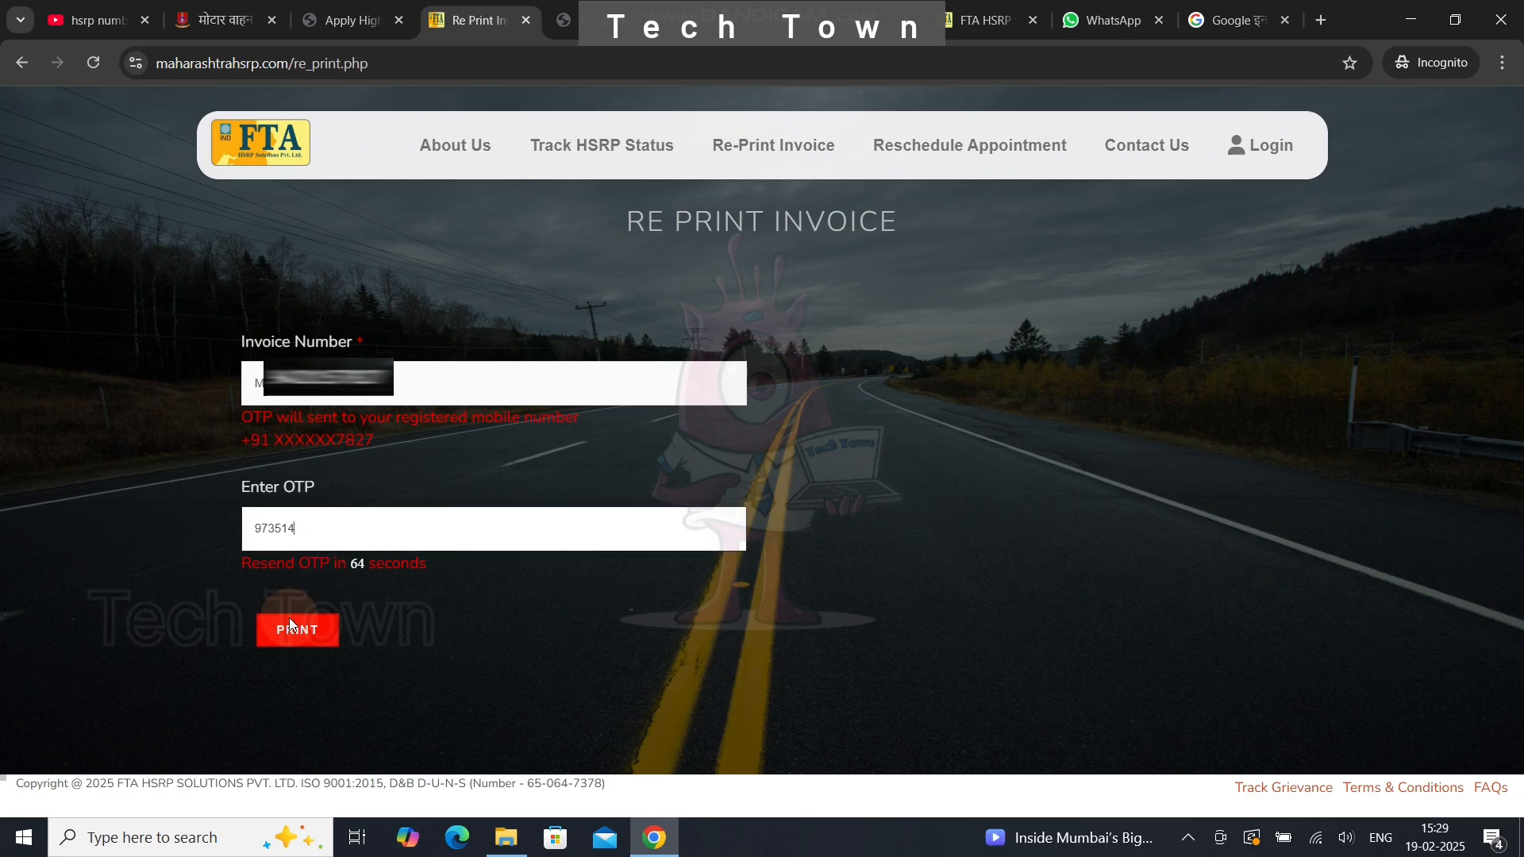
pyautogui.click(289, 623)
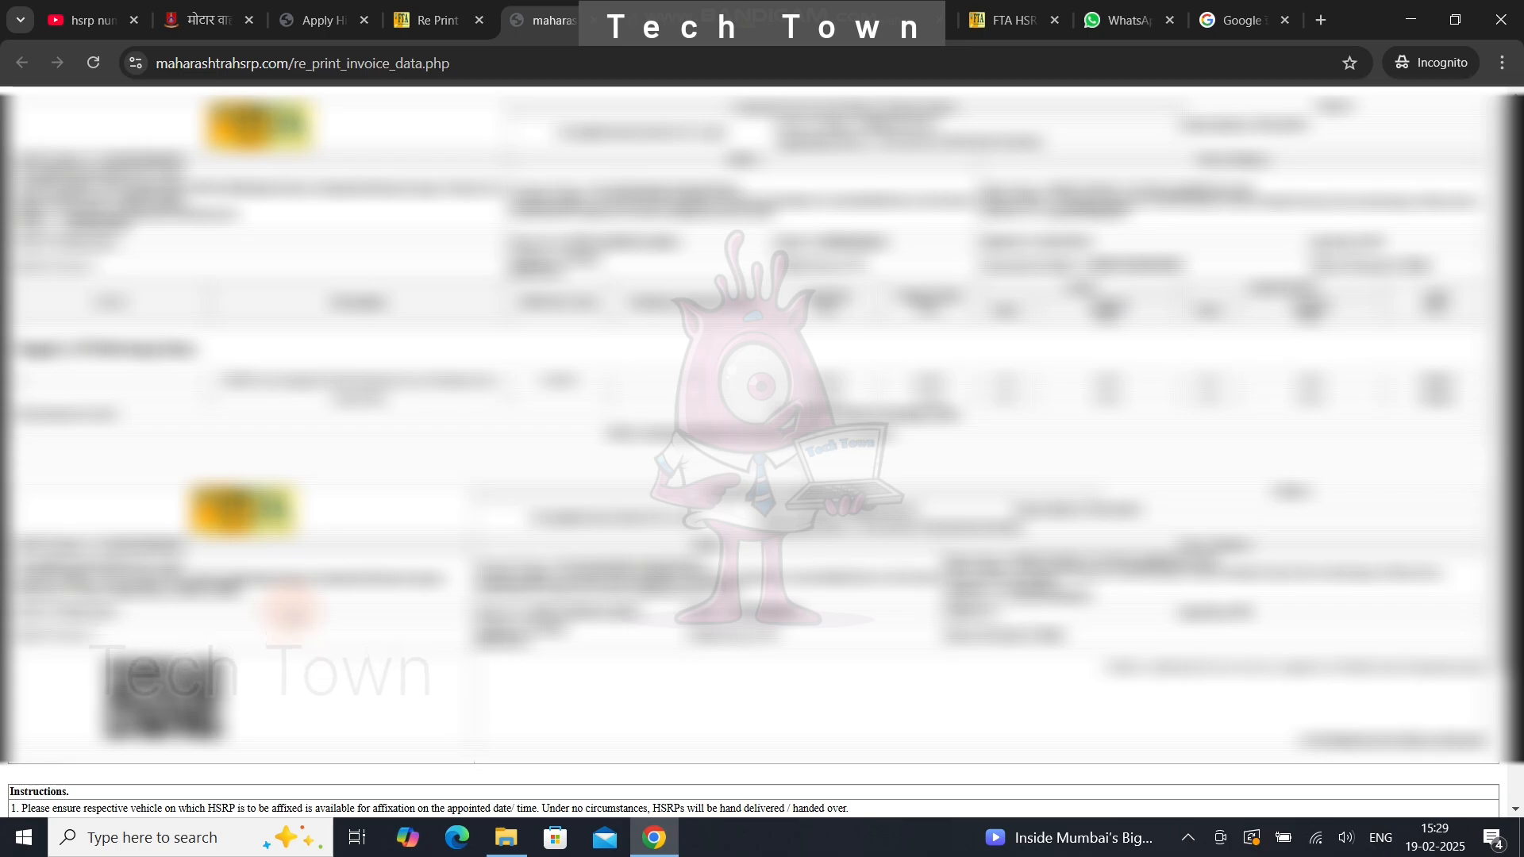
# - Set the invoice's print destination to Save as PDF with Landscape layout
pyautogui.scroll(-5, 762, 445)
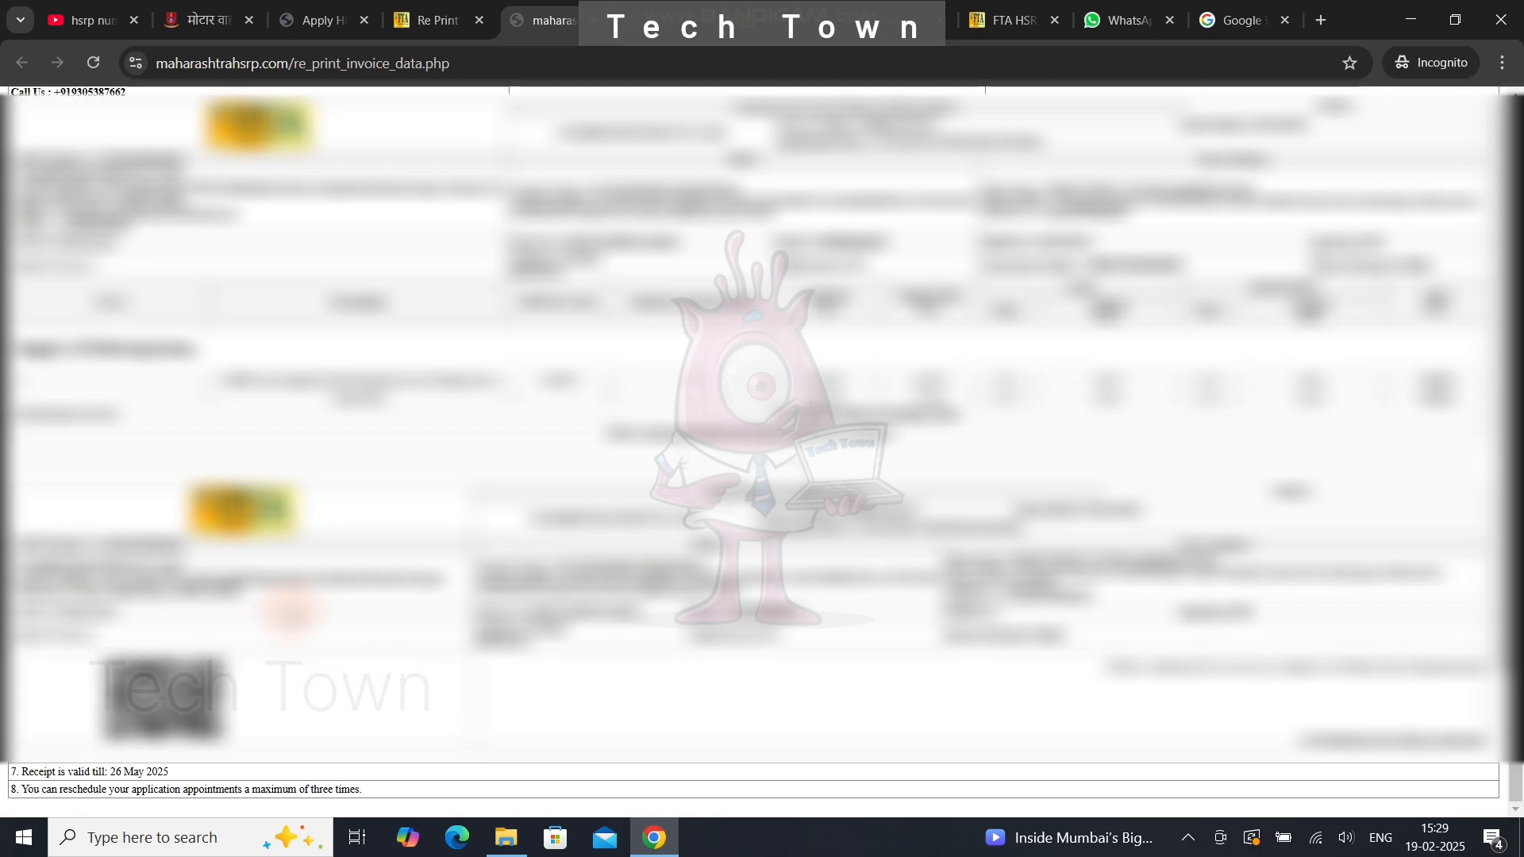
pyautogui.hotkey('ctrl', 'p')
pyautogui.click(1094, 173)
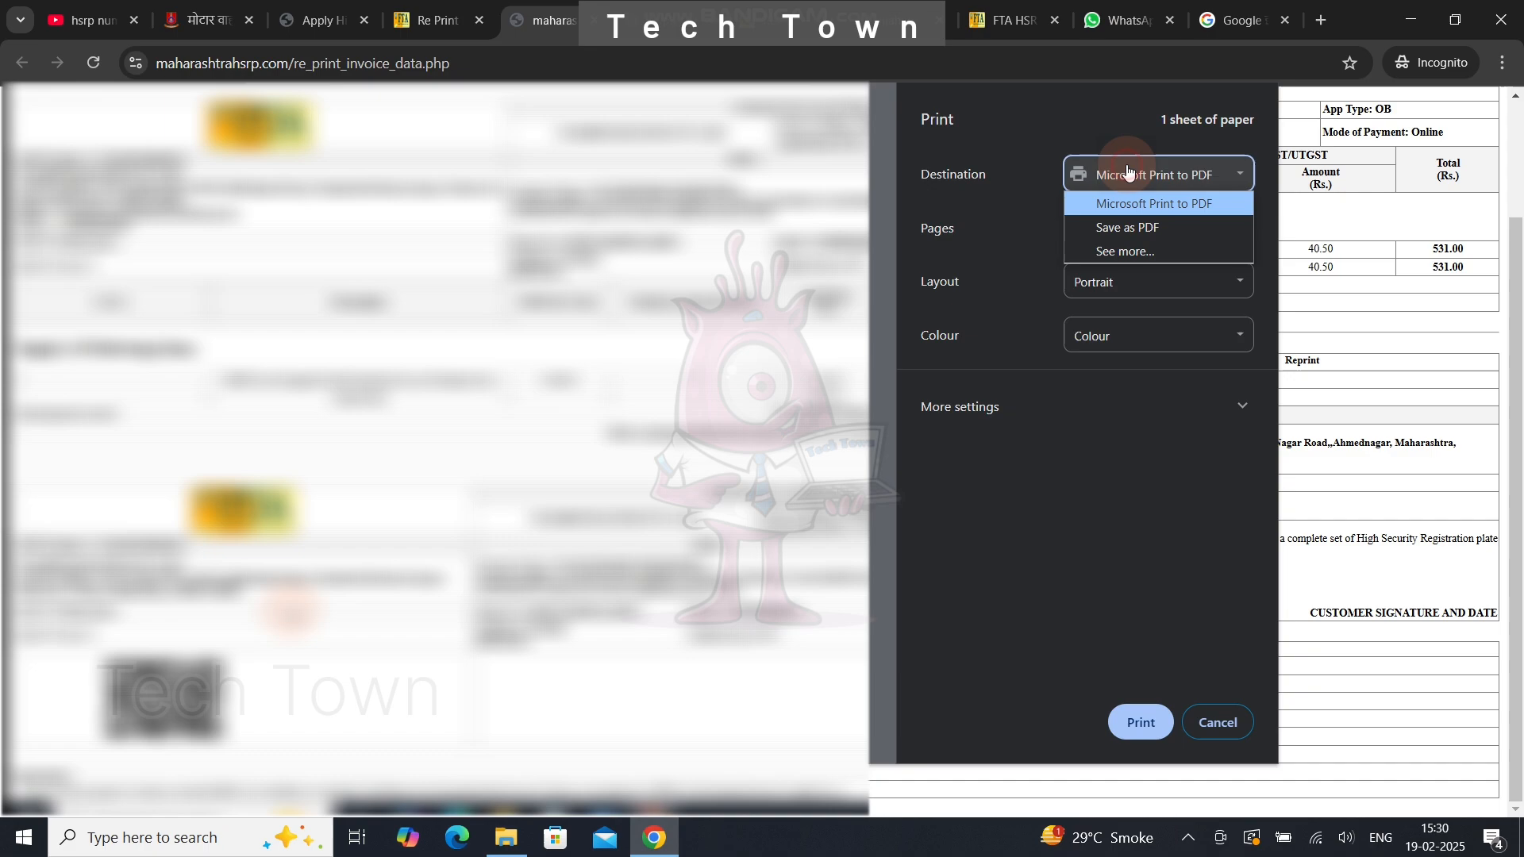
pyautogui.click(1113, 227)
pyautogui.click(1096, 282)
pyautogui.click(1094, 335)
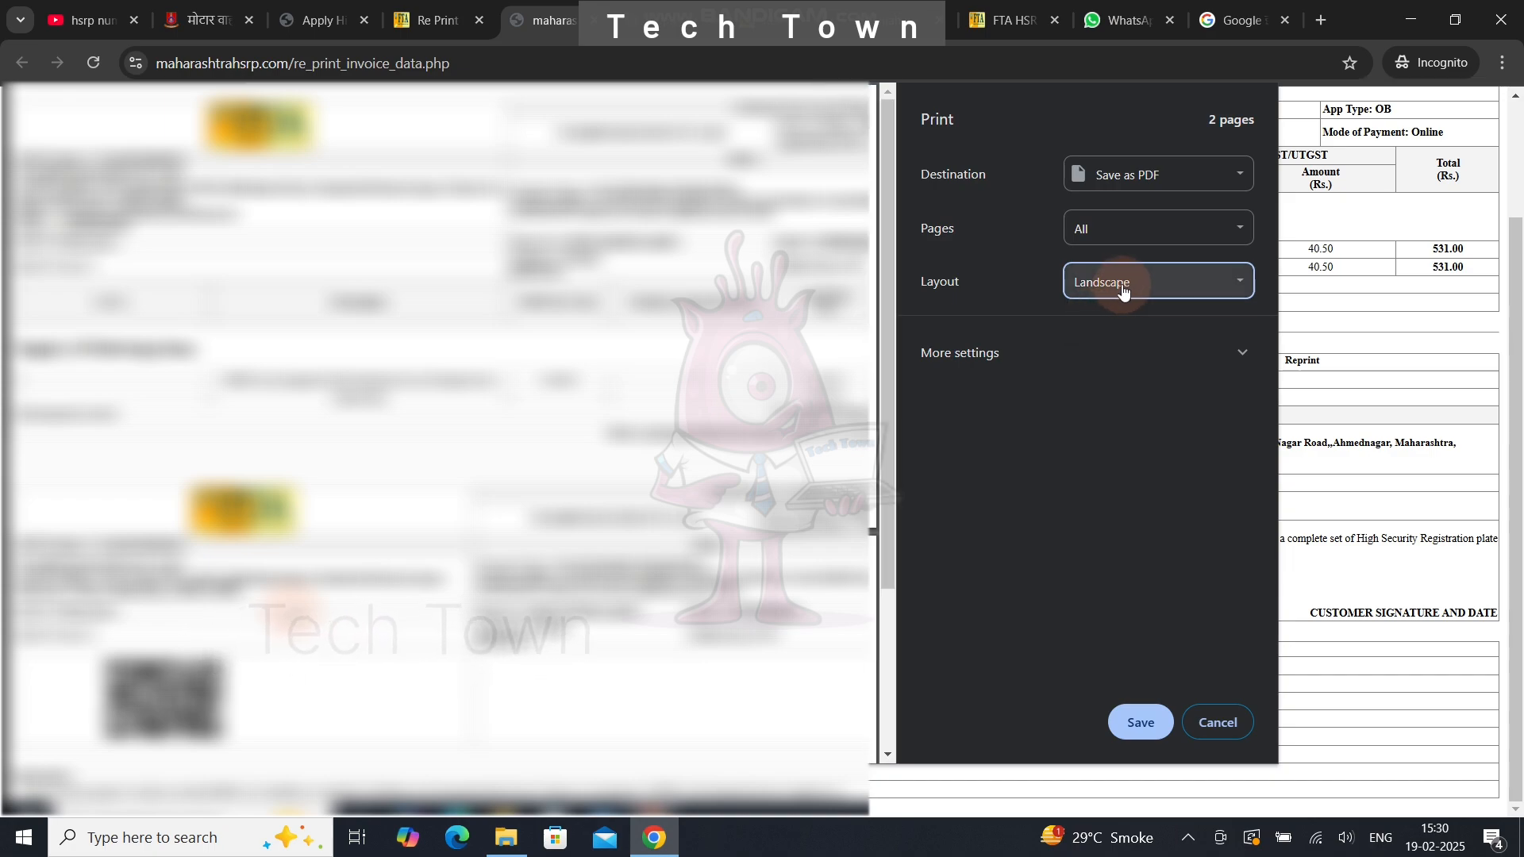
# - Keep Landscape orientation and save the invoice PDF to the Desktop
pyautogui.click(1124, 292)
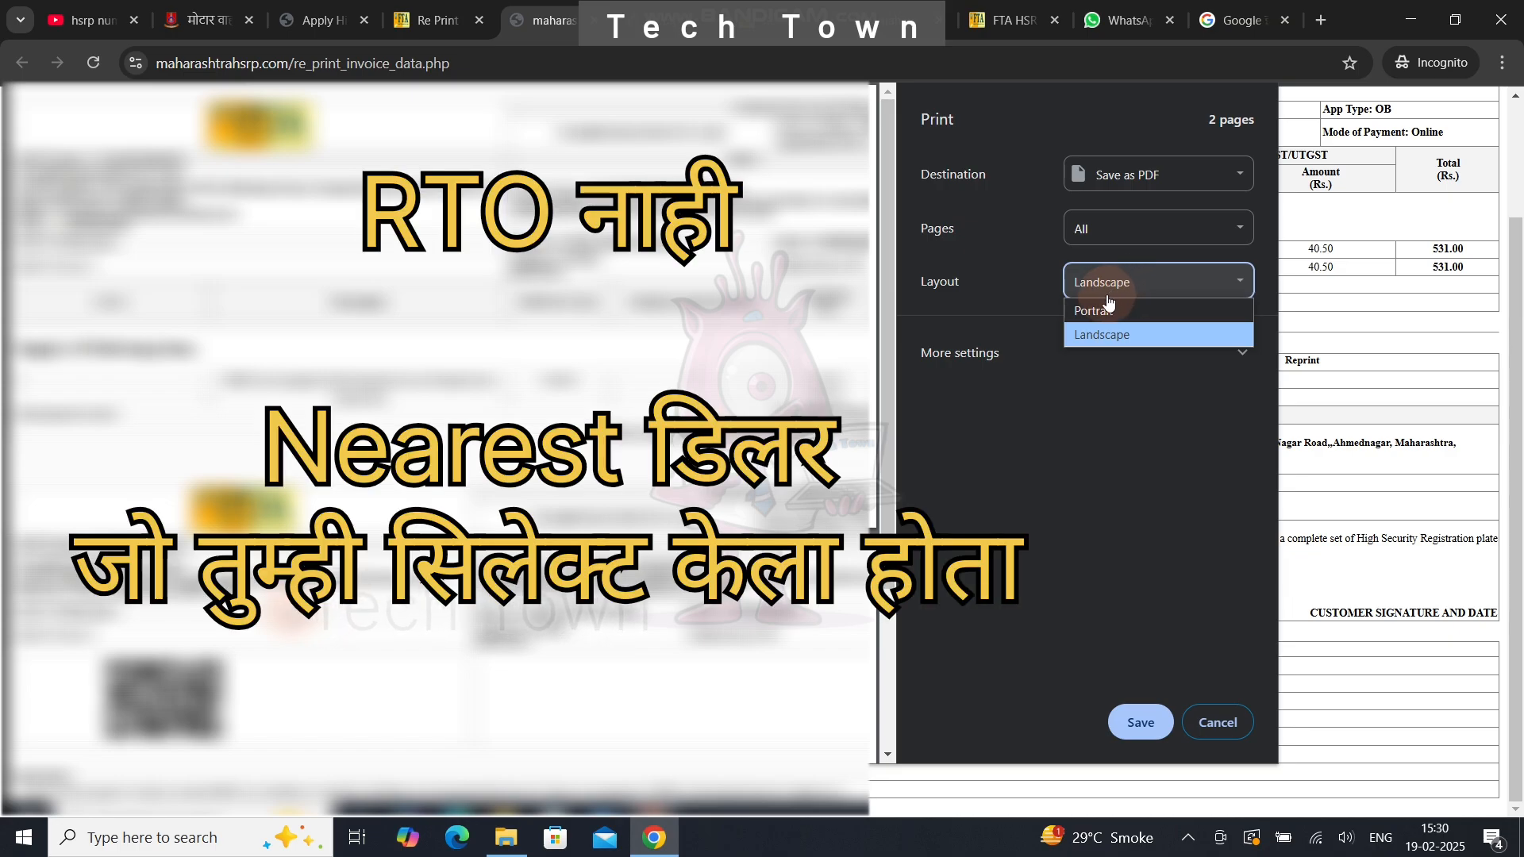
pyautogui.click(1104, 335)
pyautogui.click(1135, 724)
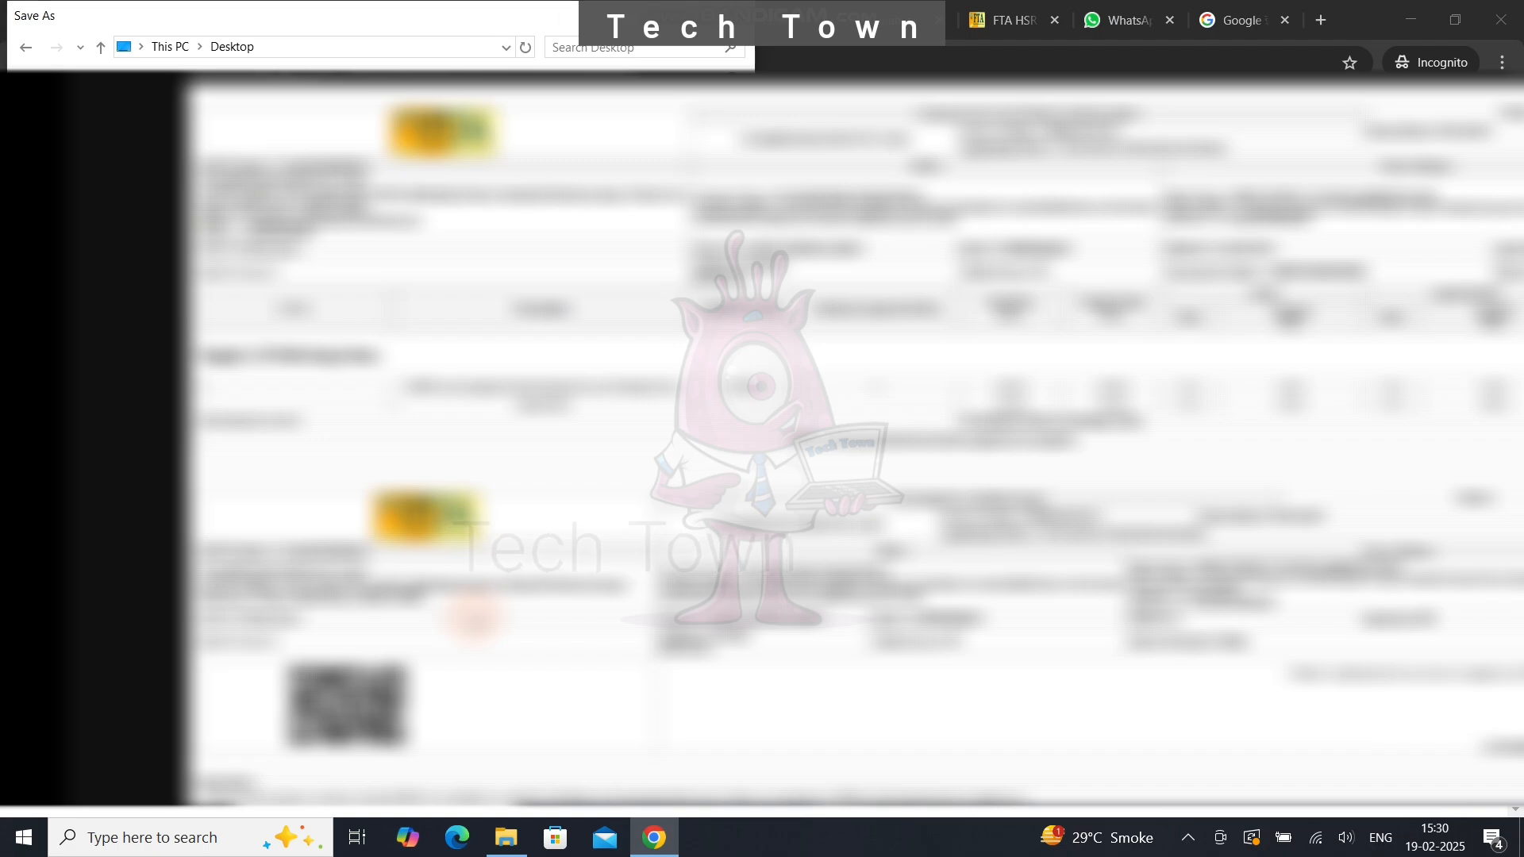
pyautogui.press('Return')
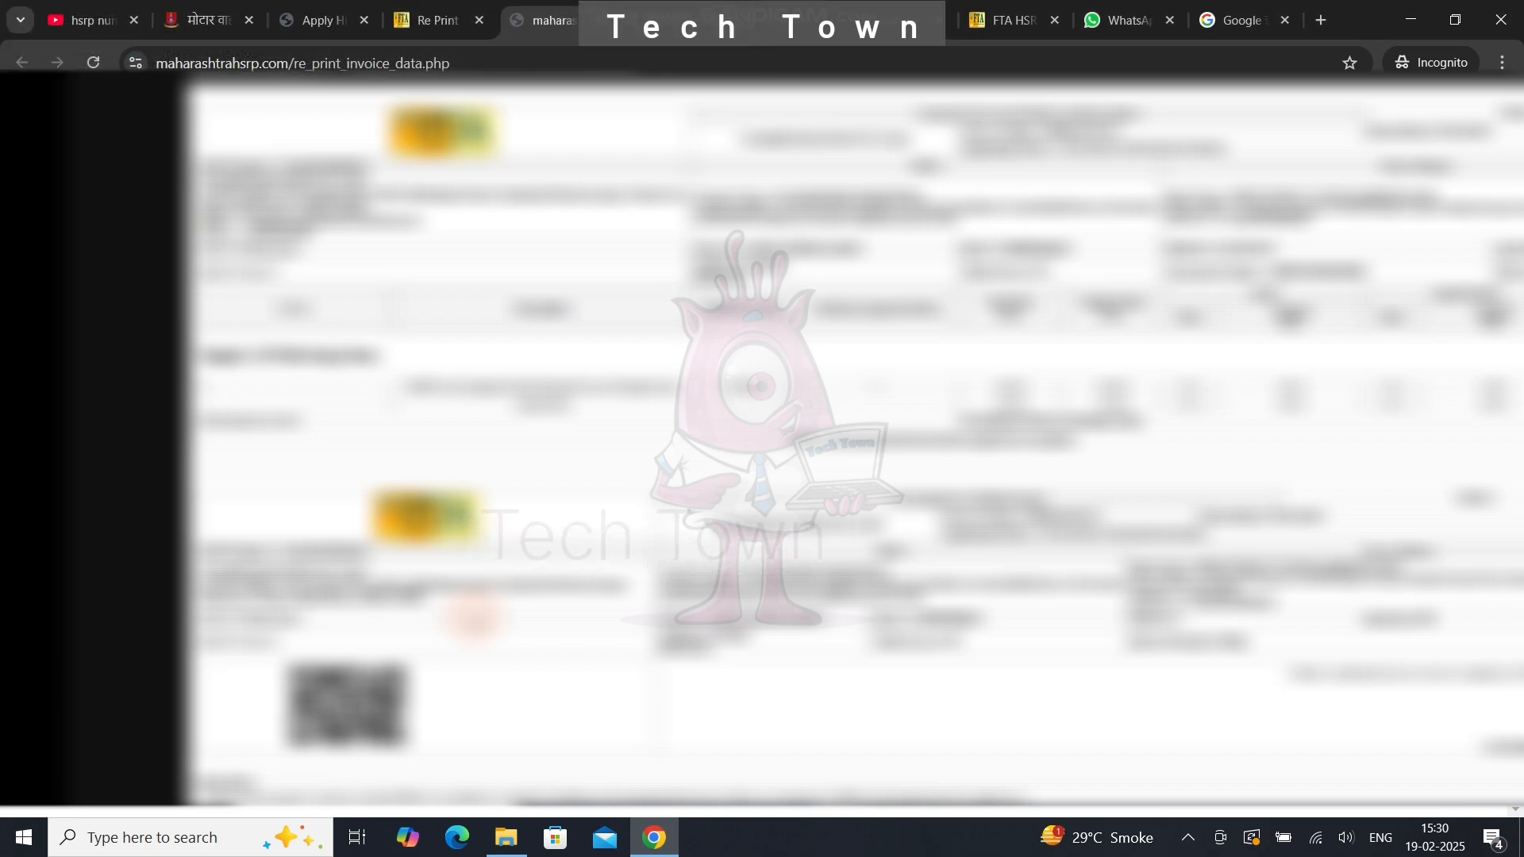